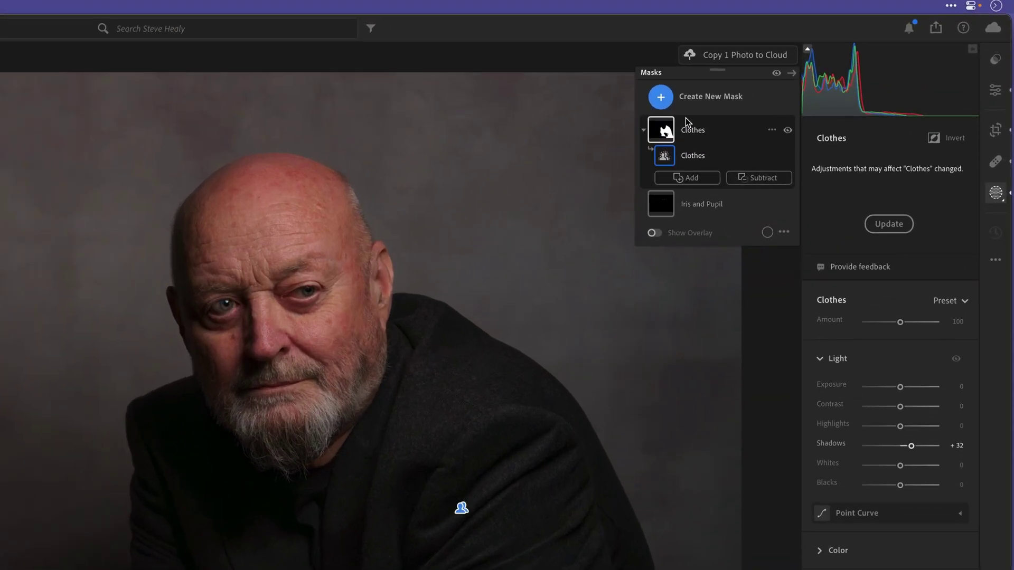
Step: Create a new brush mask and rename it Dodge
{"action": "left_click", "coordinate": [662, 98]}
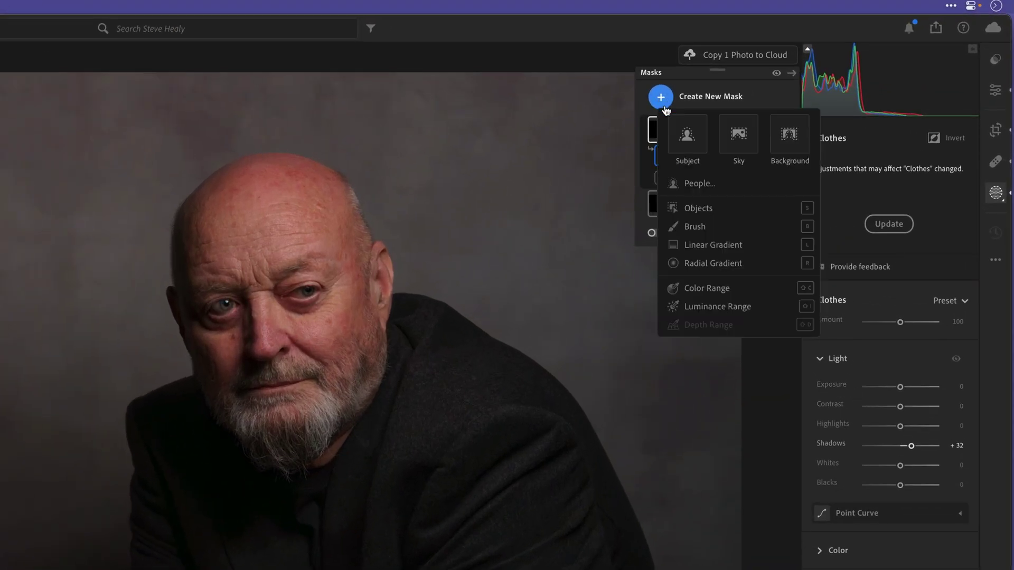
{"action": "left_click", "coordinate": [696, 228]}
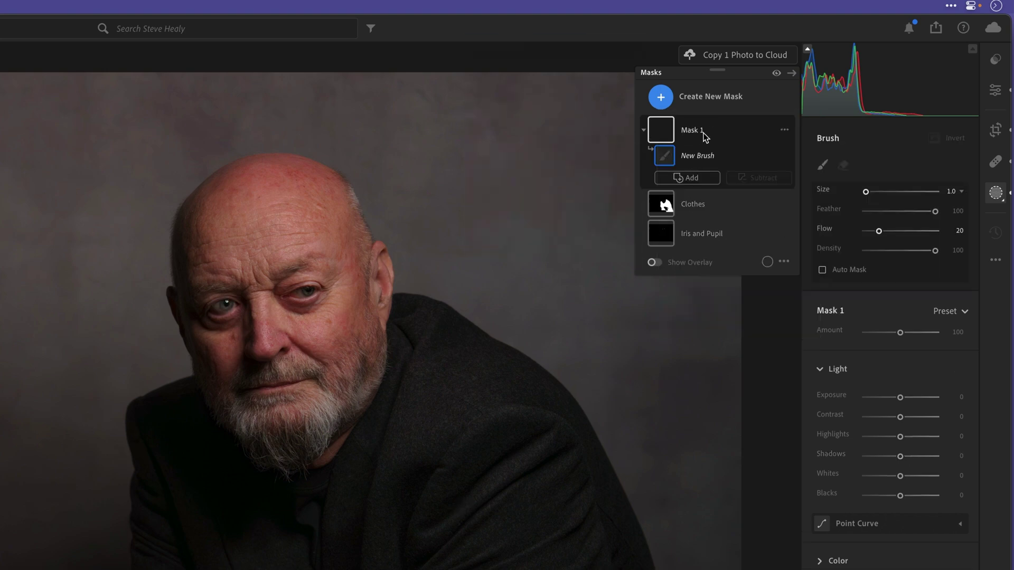
{"action": "double_click", "coordinate": [695, 133]}
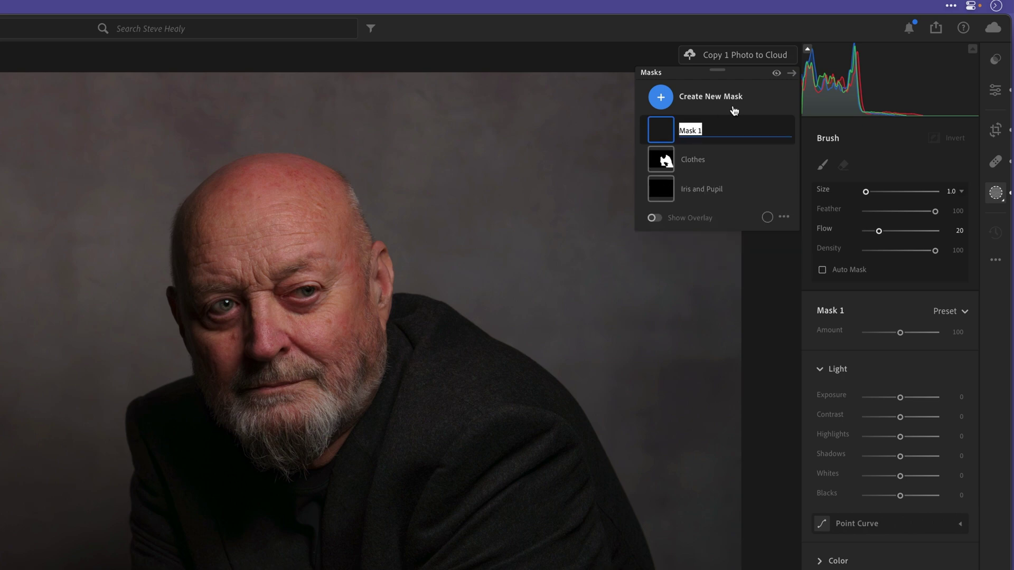
{"action": "type", "text": "Dodge"}
{"action": "key", "text": "Return"}
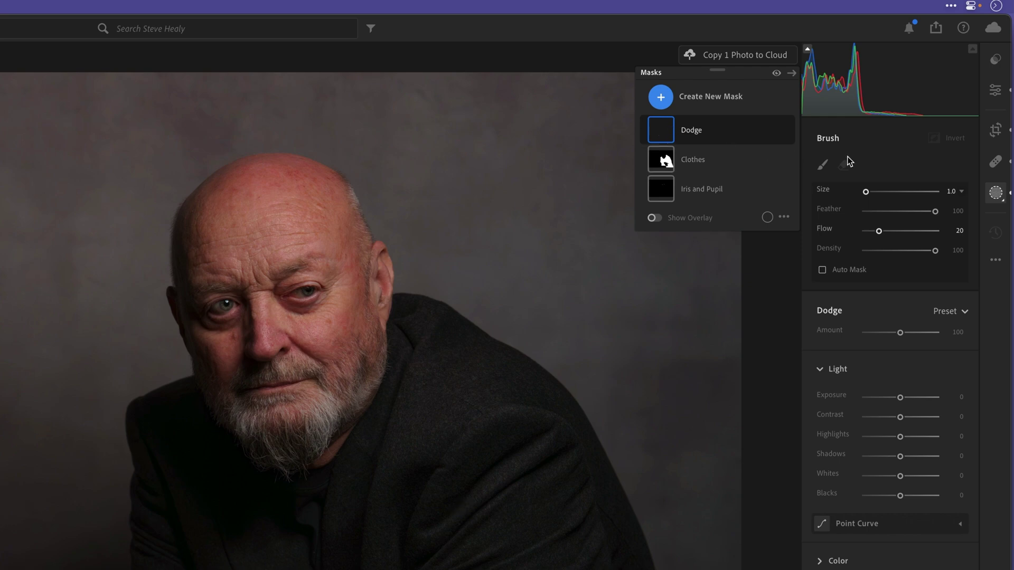
Step: Set the brush flow to 20 and the Dodge mask's exposure to +1.00
{"action": "left_click", "coordinate": [963, 194]}
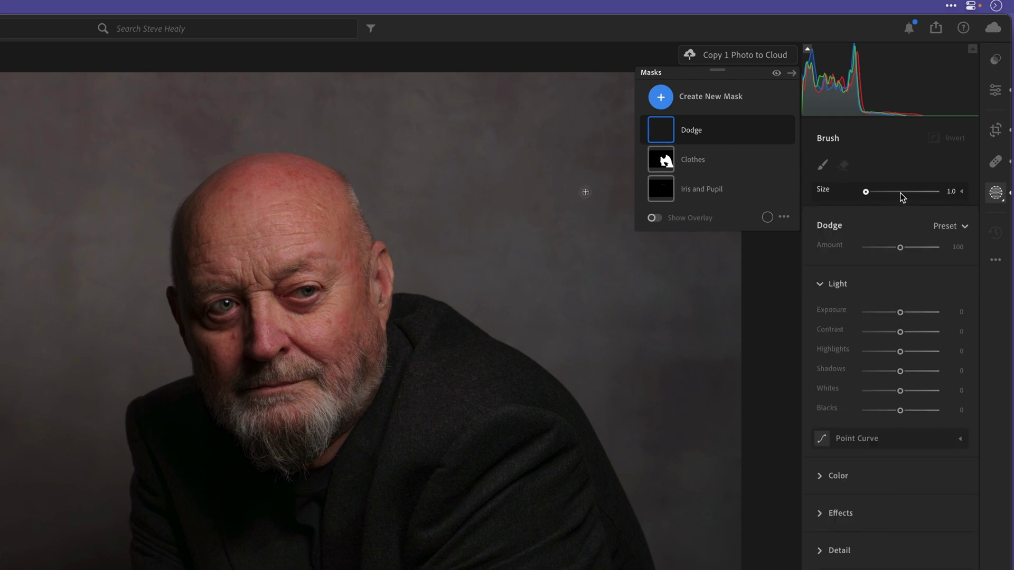
{"action": "left_click", "coordinate": [962, 191]}
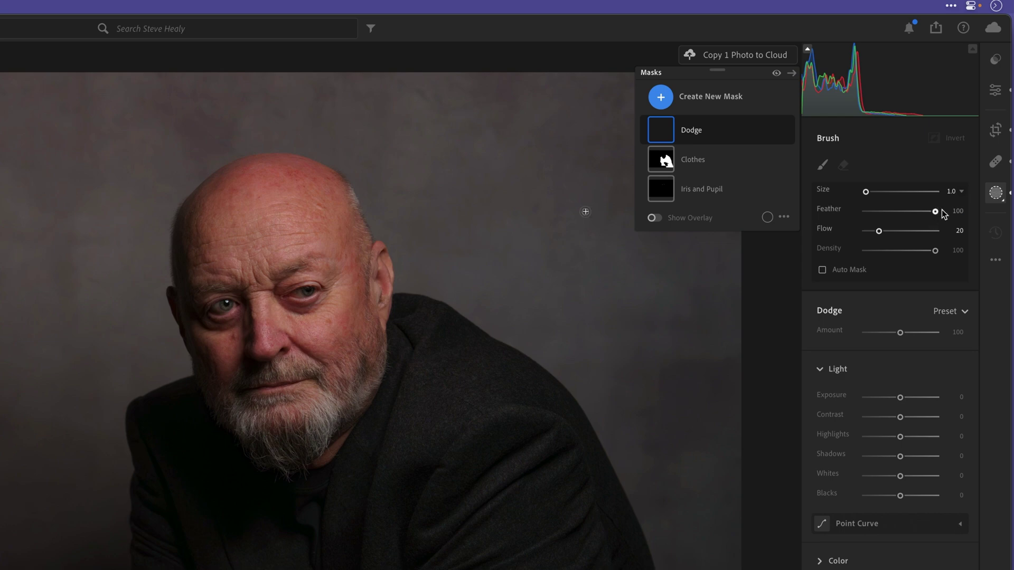
{"action": "left_click_drag", "start_coordinate": [879, 231], "coordinate": [944, 231]}
{"action": "left_click_drag", "start_coordinate": [935, 231], "coordinate": [895, 225]}
{"action": "left_click_drag", "start_coordinate": [900, 397], "coordinate": [911, 402]}
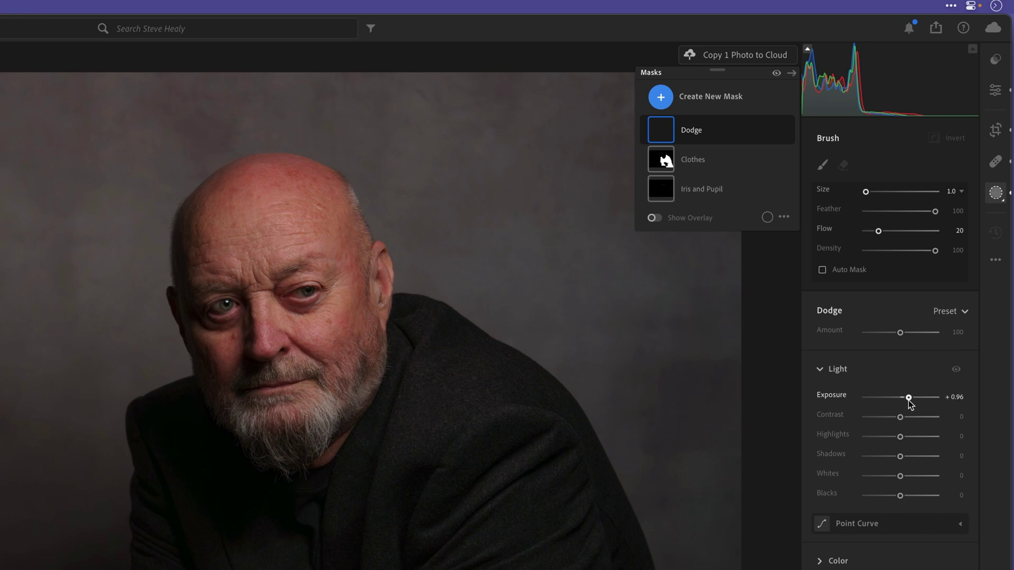
{"action": "left_click_drag", "start_coordinate": [910, 403], "coordinate": [911, 402]}
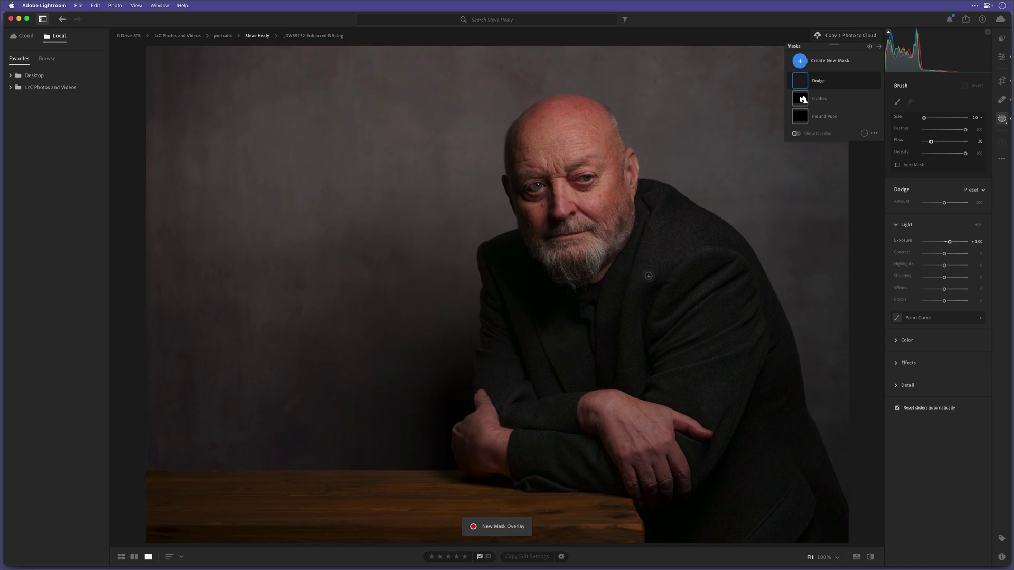
Step: Try a diagonal dodge stroke across the backdrop with a size 5 brush and undo it
{"action": "key", "text": "bracketright"}
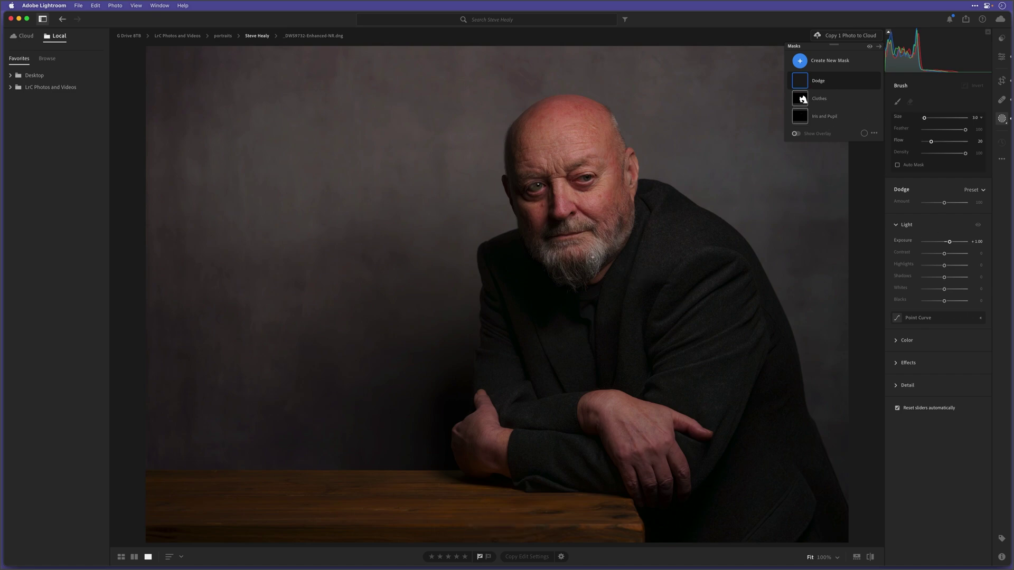
{"action": "key", "text": "bracketright"}
{"action": "key", "text": "bracketright"}
{"action": "left_click_drag", "start_coordinate": [261, 161], "coordinate": [325, 223]}
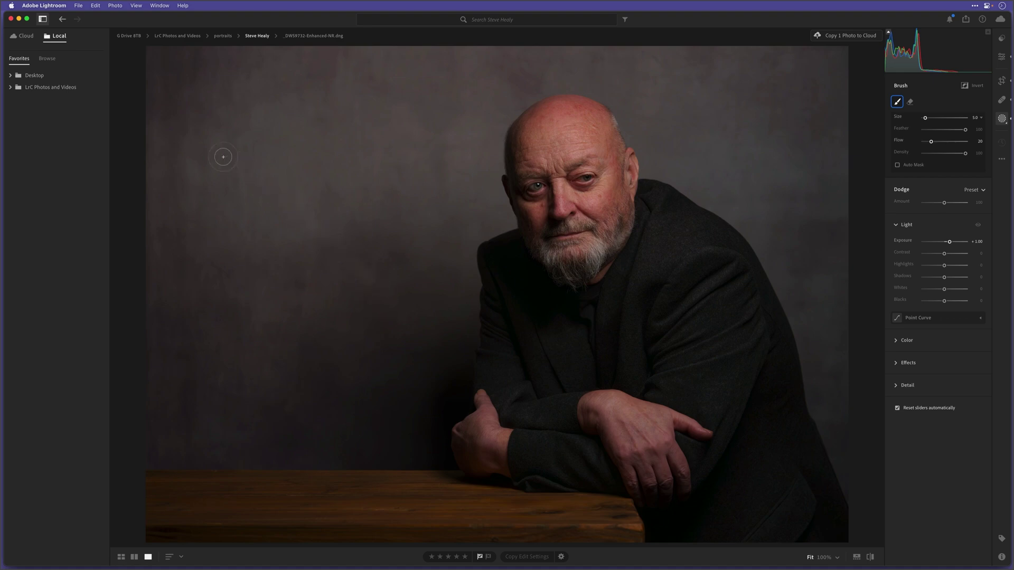
{"action": "mouse_move", "coordinate": [418, 329]}
{"action": "left_mouse_down"}
{"action": "mouse_move", "coordinate": [340, 245]}
{"action": "mouse_move", "coordinate": [241, 166]}
{"action": "mouse_move", "coordinate": [364, 265]}
{"action": "mouse_move", "coordinate": [413, 319]}
{"action": "mouse_move", "coordinate": [247, 174]}
{"action": "mouse_move", "coordinate": [291, 202]}
{"action": "mouse_move", "coordinate": [421, 328]}
{"action": "mouse_move", "coordinate": [300, 205]}
{"action": "mouse_move", "coordinate": [235, 163]}
{"action": "mouse_move", "coordinate": [290, 196]}
{"action": "mouse_move", "coordinate": [414, 319]}
{"action": "mouse_move", "coordinate": [239, 173]}
{"action": "mouse_move", "coordinate": [356, 259]}
{"action": "mouse_move", "coordinate": [406, 317]}
{"action": "mouse_move", "coordinate": [261, 189]}
{"action": "mouse_move", "coordinate": [357, 251]}
{"action": "mouse_move", "coordinate": [411, 311]}
{"action": "mouse_move", "coordinate": [391, 327]}
{"action": "left_mouse_up"}
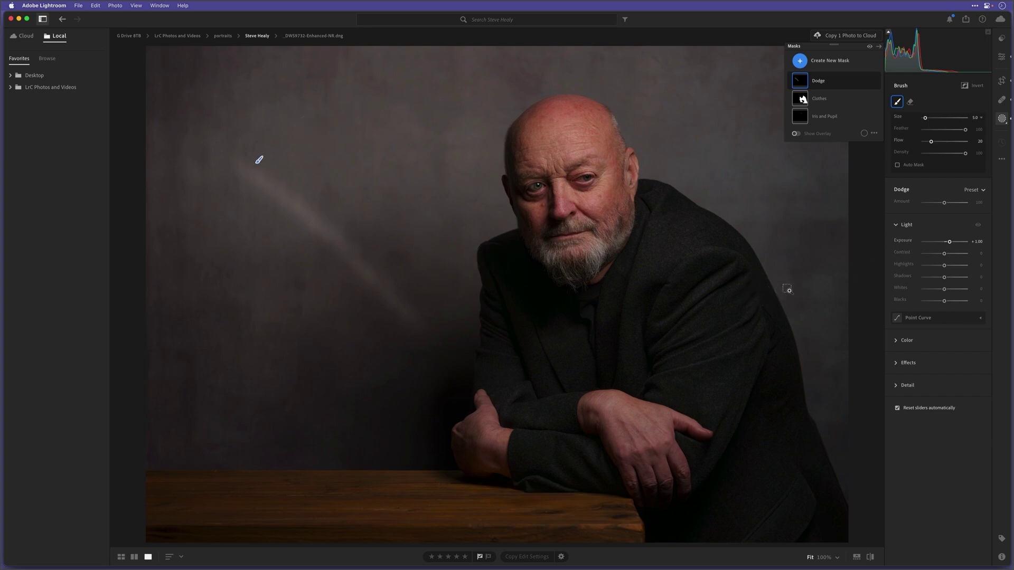
{"action": "key", "text": "super+z"}
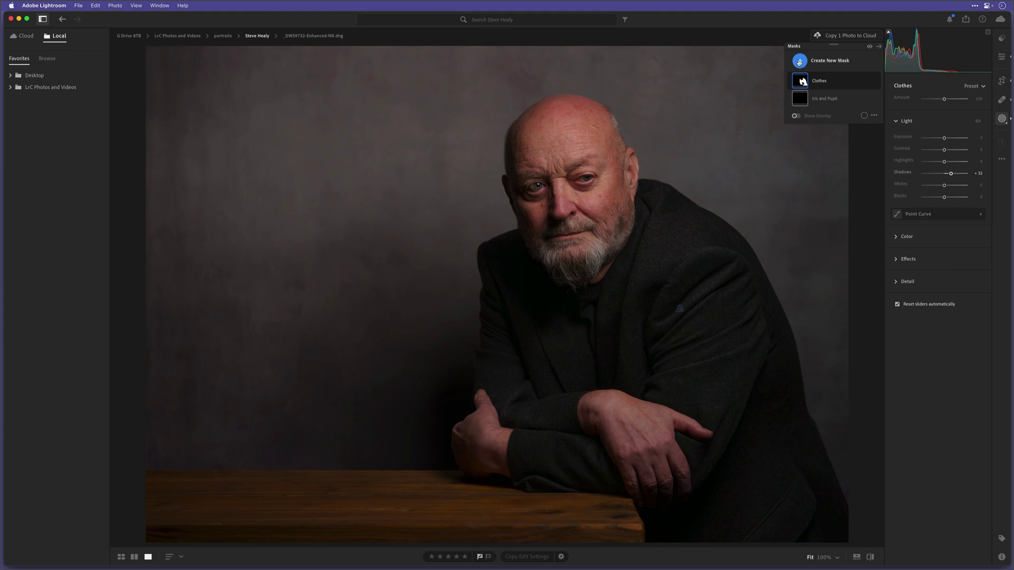
Step: Create a new brush mask named Dodge and set its exposure to +1.00
{"action": "left_click", "coordinate": [800, 61]}
{"action": "left_click", "coordinate": [800, 62]}
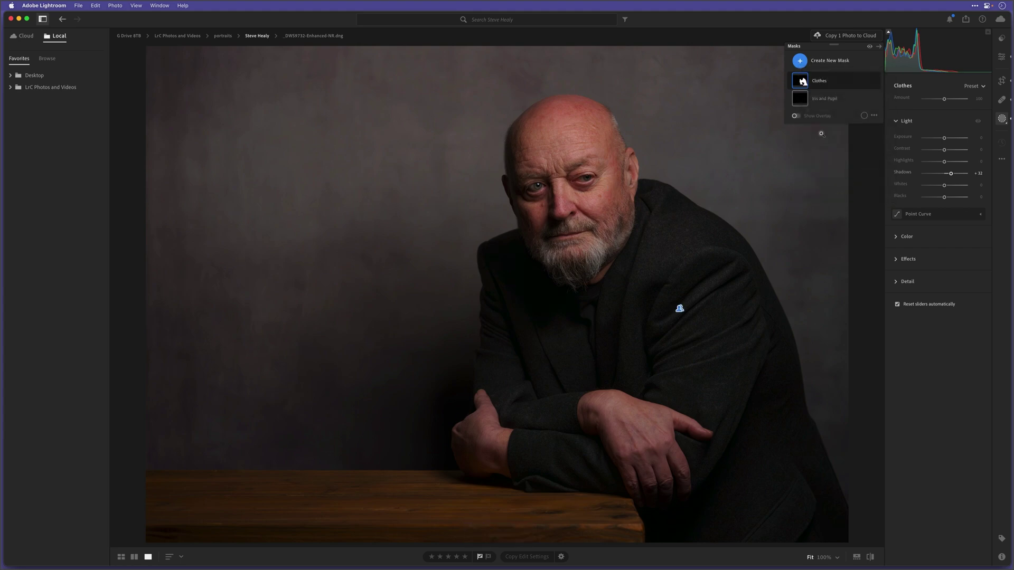
{"action": "left_click", "coordinate": [799, 61]}
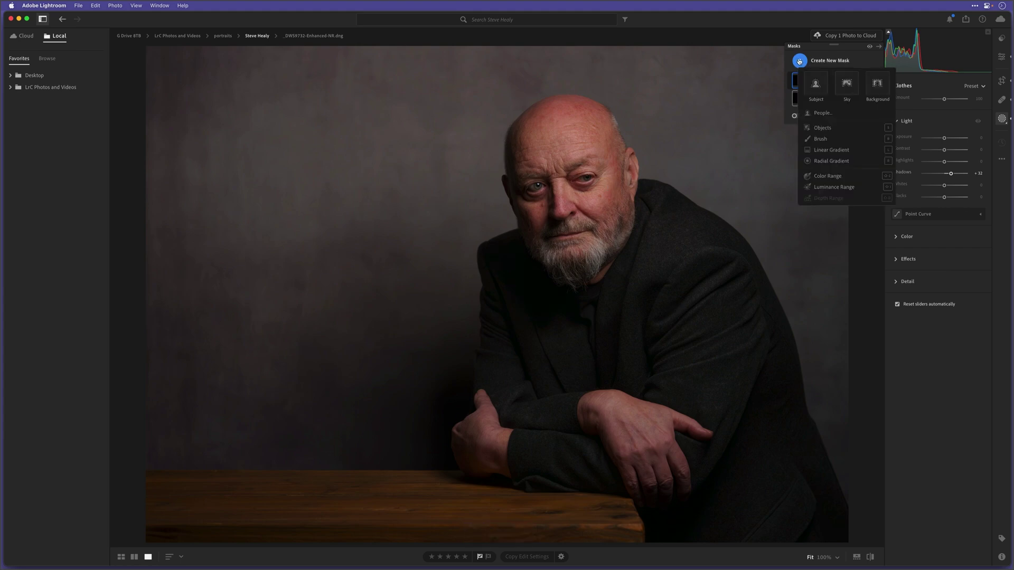
{"action": "left_click", "coordinate": [820, 140]}
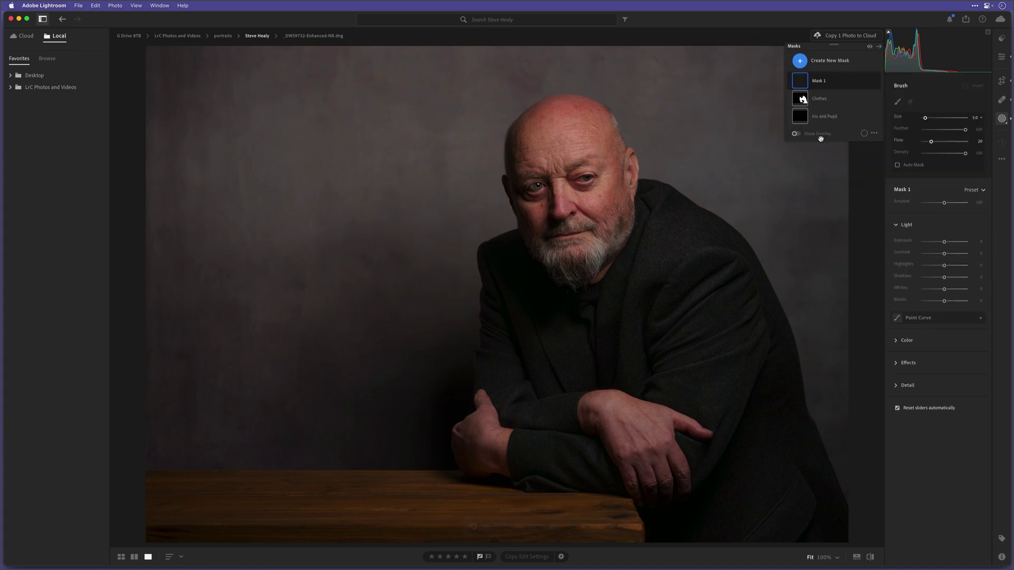
{"action": "double_click", "coordinate": [822, 82]}
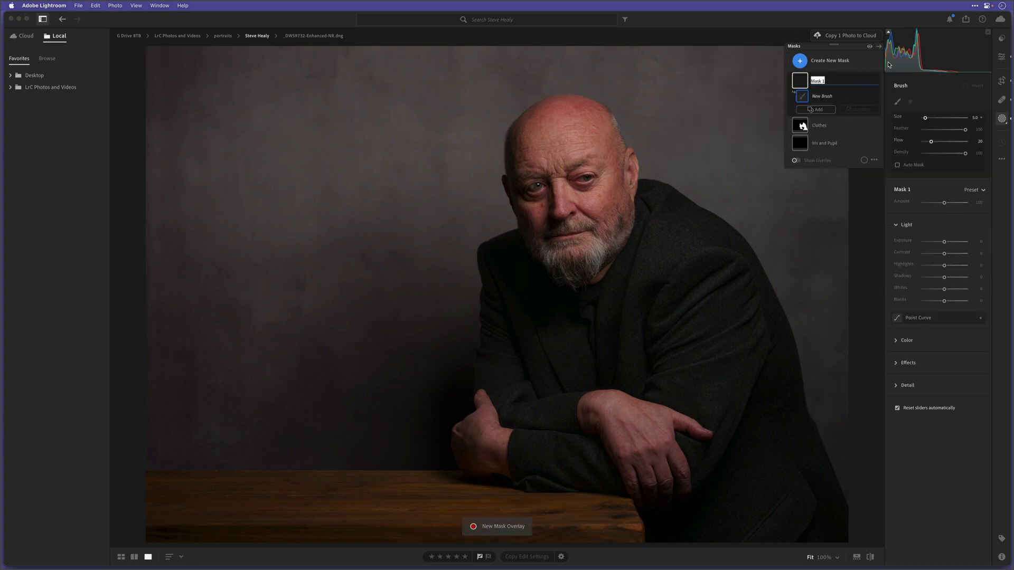
{"action": "type", "text": "Dodge"}
{"action": "key", "text": "Return"}
{"action": "left_click_drag", "start_coordinate": [945, 241], "coordinate": [947, 243]}
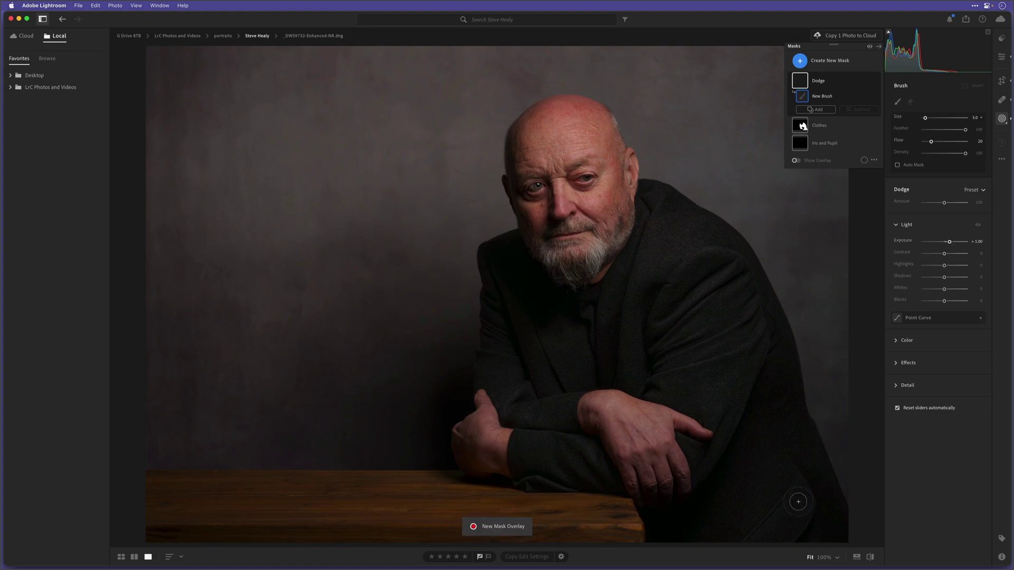
Step: Dodge the skin on the upper eyelid of the subject's left eye with a small brush of size 3
{"action": "left_click", "coordinate": [838, 559]}
{"action": "left_click", "coordinate": [840, 477]}
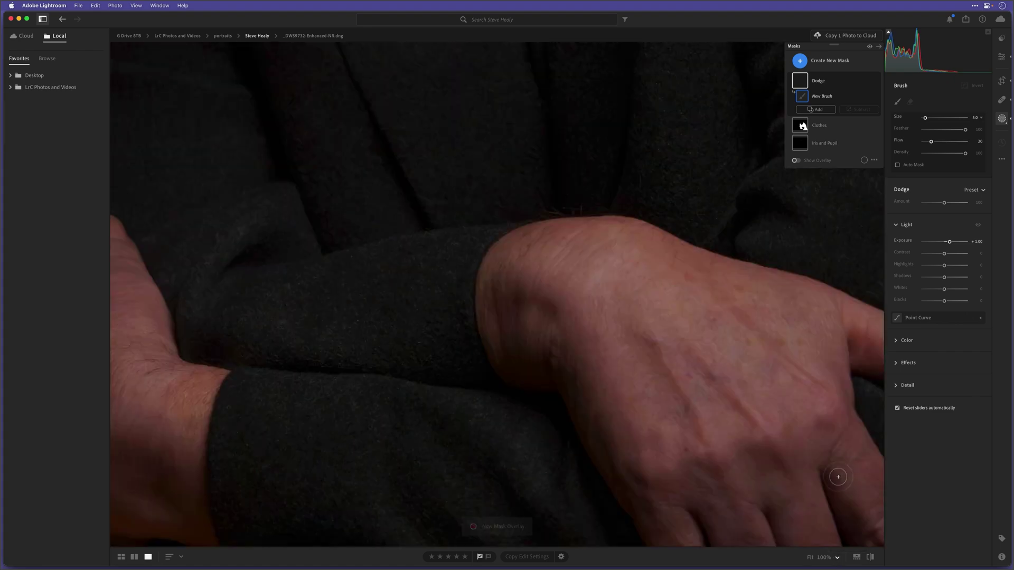
{"action": "left_click_drag", "start_coordinate": [439, 91], "coordinate": [523, 414]}
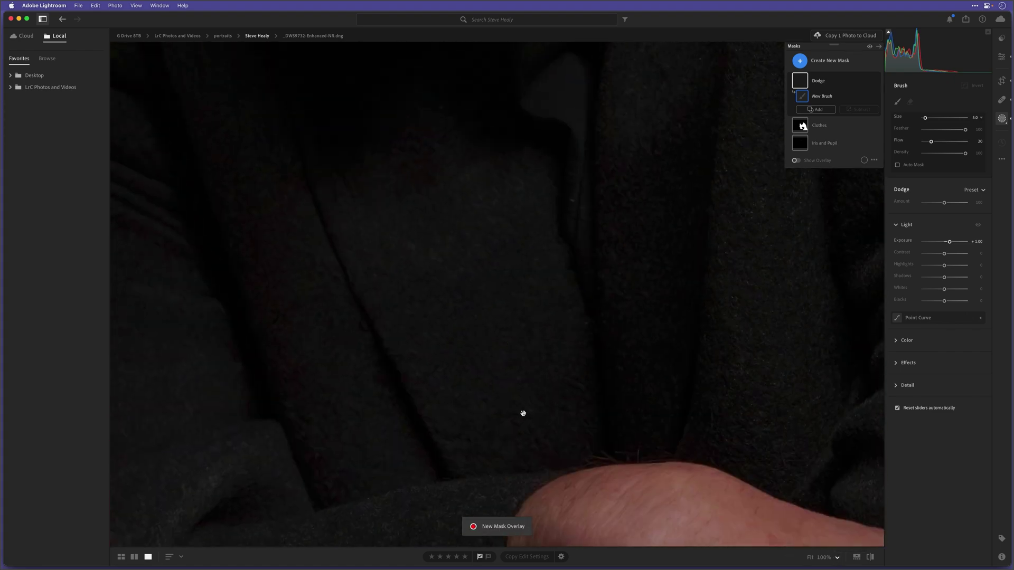
{"action": "left_click_drag", "start_coordinate": [499, 231], "coordinate": [496, 521]}
{"action": "mouse_move", "coordinate": [460, 208]}
{"action": "left_mouse_down"}
{"action": "mouse_move", "coordinate": [479, 267]}
{"action": "mouse_move", "coordinate": [502, 258]}
{"action": "mouse_move", "coordinate": [455, 244]}
{"action": "mouse_move", "coordinate": [473, 204]}
{"action": "left_mouse_up"}
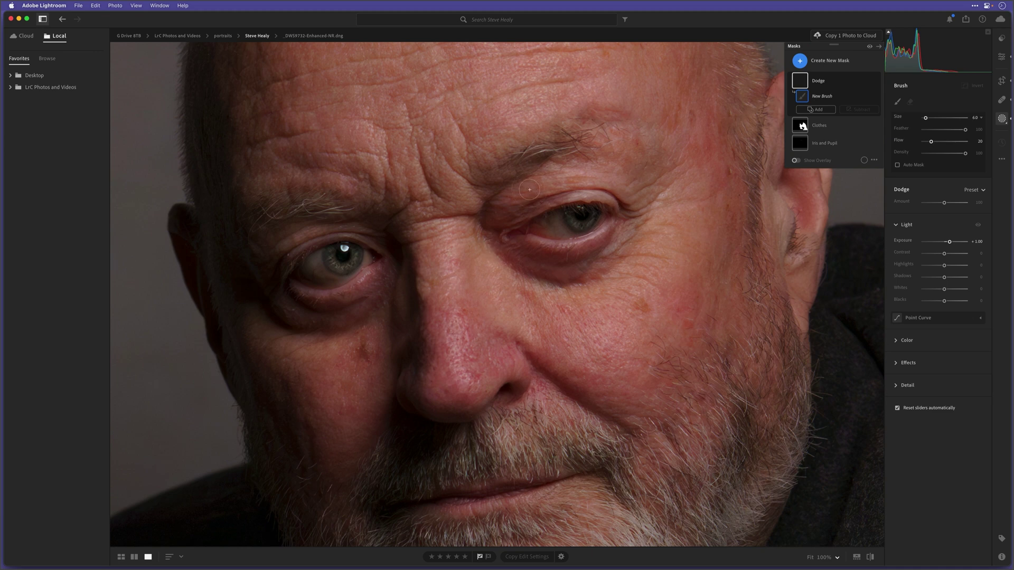
{"action": "left_click_drag", "start_coordinate": [511, 195], "coordinate": [578, 175]}
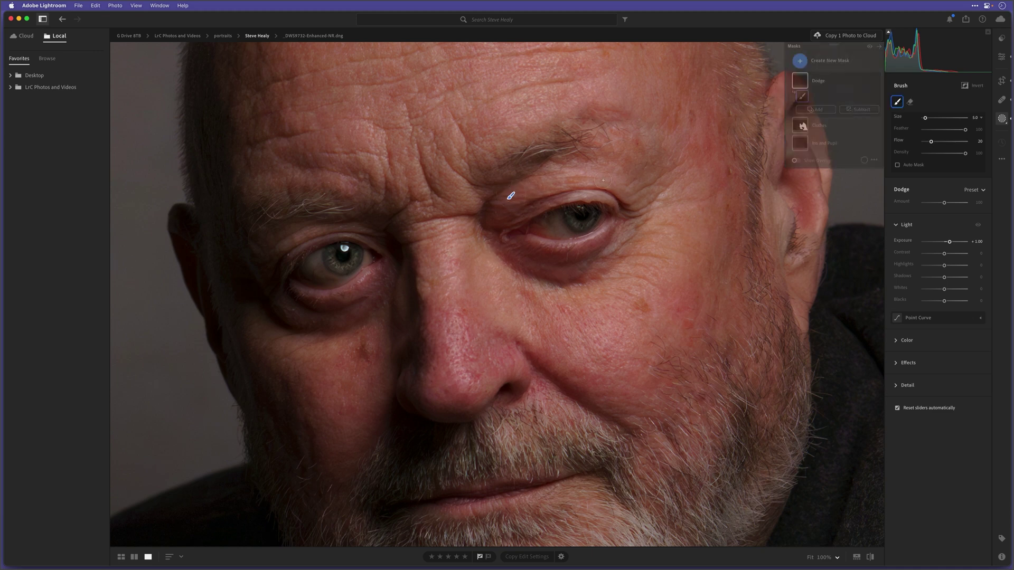
{"action": "left_click_drag", "start_coordinate": [511, 196], "coordinate": [597, 194]}
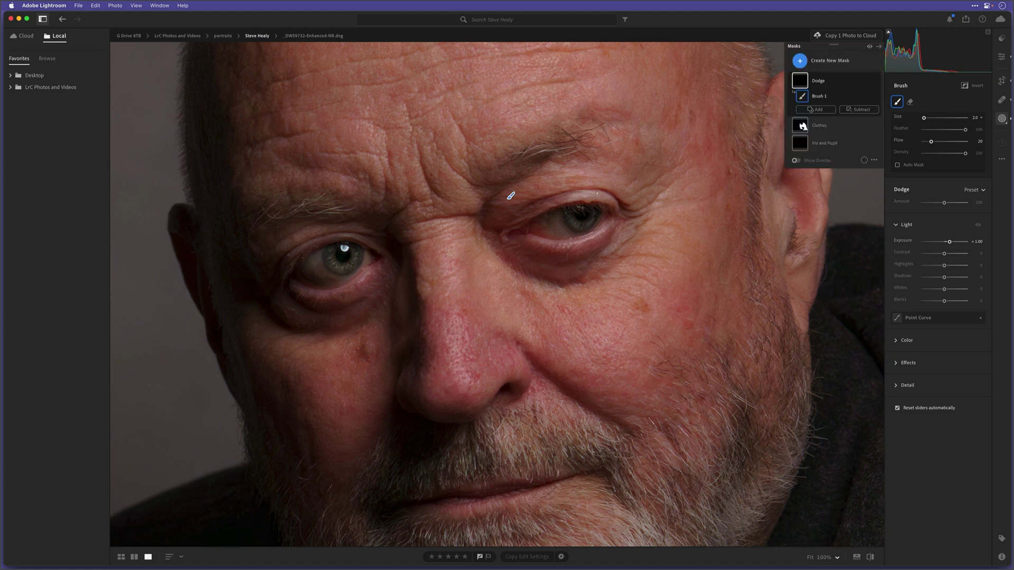
Step: Paint fine dodge strokes over the small highlights around both eyes with a size 1 brush
{"action": "left_click_drag", "start_coordinate": [510, 196], "coordinate": [510, 196]}
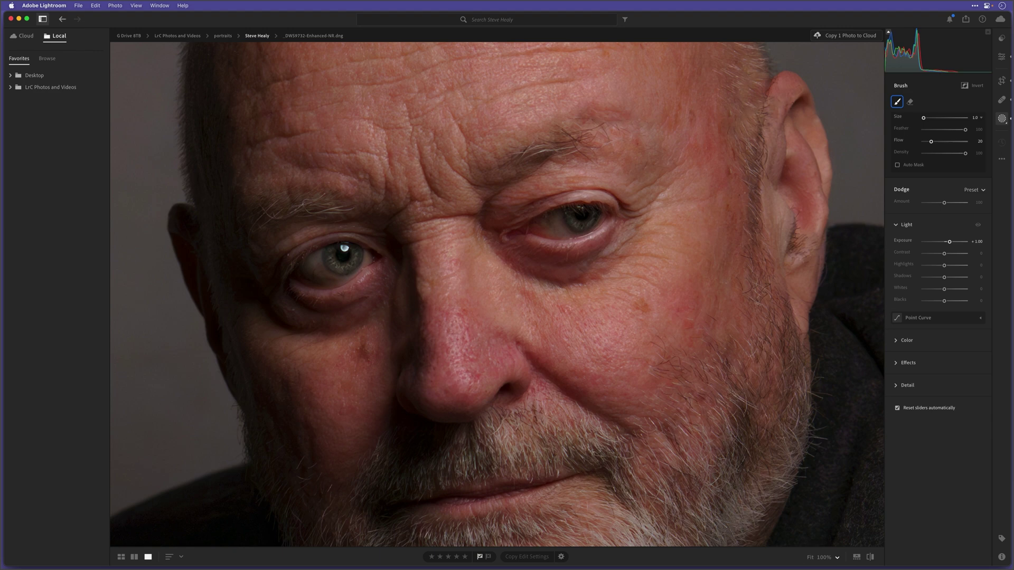
{"action": "left_click_drag", "start_coordinate": [511, 196], "coordinate": [511, 196]}
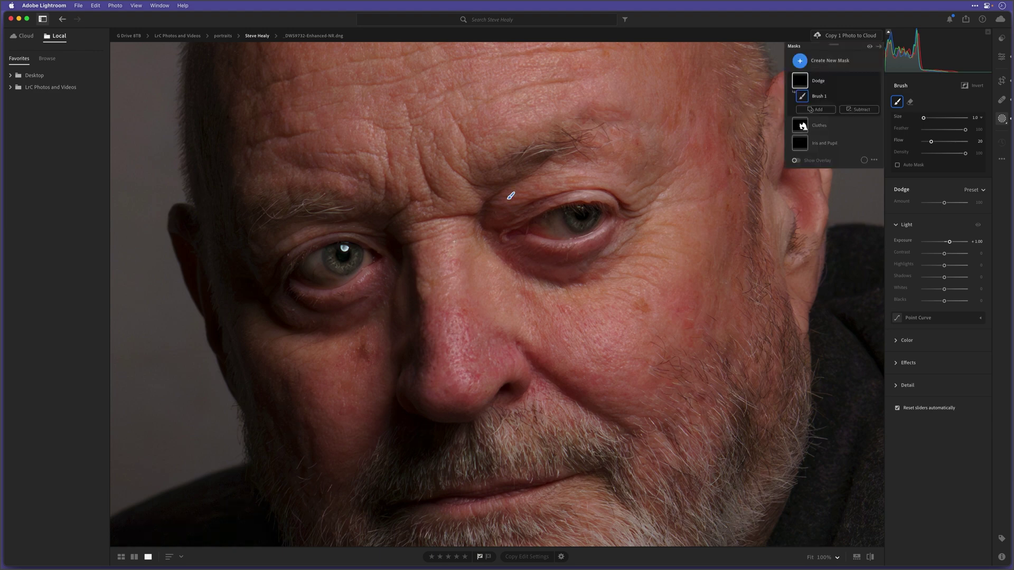
{"action": "left_click_drag", "start_coordinate": [510, 196], "coordinate": [511, 196]}
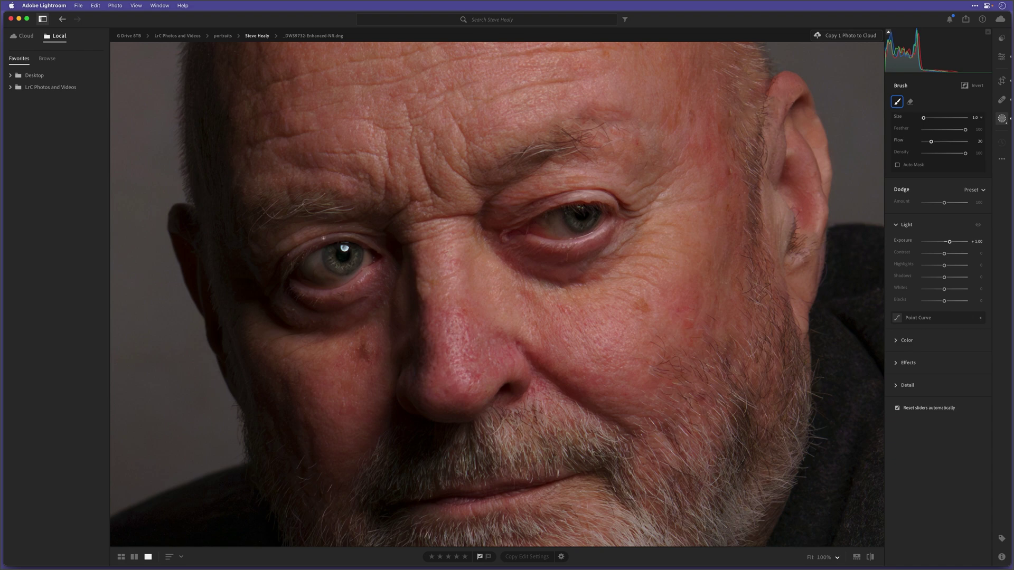
{"action": "left_click_drag", "start_coordinate": [511, 196], "coordinate": [510, 196]}
{"action": "left_click_drag", "start_coordinate": [297, 290], "coordinate": [297, 291]}
Step: Enlarge the brush to size 6 and dodge the highlight running down the bridge of the nose
{"action": "key", "text": "bracketright"}
{"action": "key", "text": "bracketright"}
{"action": "key", "text": "bracketright"}
{"action": "key", "text": "bracketright"}
{"action": "mouse_move", "coordinate": [349, 229]}
{"action": "left_mouse_down"}
{"action": "mouse_move", "coordinate": [272, 246]}
{"action": "mouse_move", "coordinate": [337, 228]}
{"action": "mouse_move", "coordinate": [275, 245]}
{"action": "mouse_move", "coordinate": [447, 253]}
{"action": "mouse_move", "coordinate": [433, 224]}
{"action": "mouse_move", "coordinate": [459, 343]}
{"action": "left_mouse_up"}
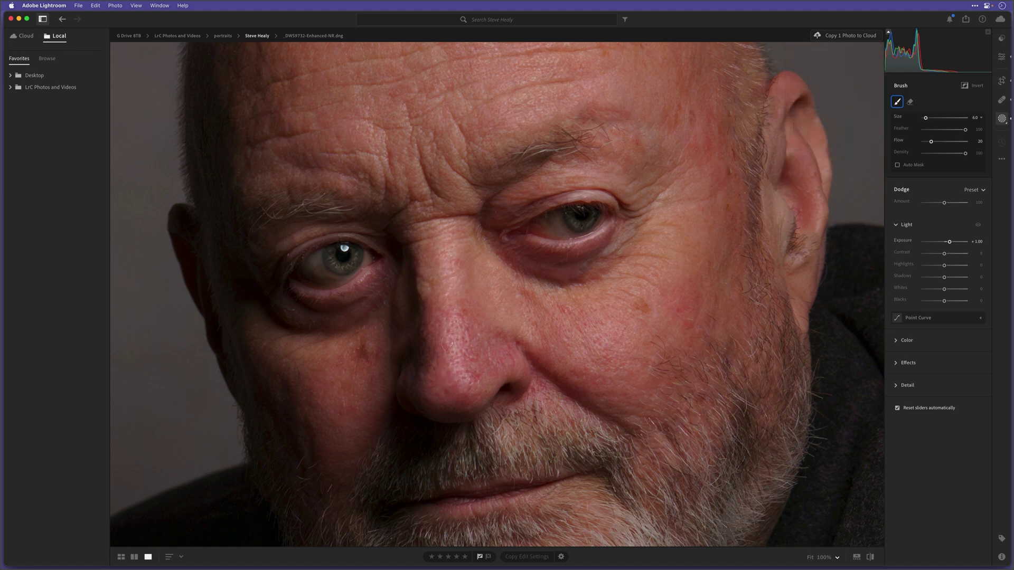
{"action": "left_click_drag", "start_coordinate": [438, 220], "coordinate": [461, 318]}
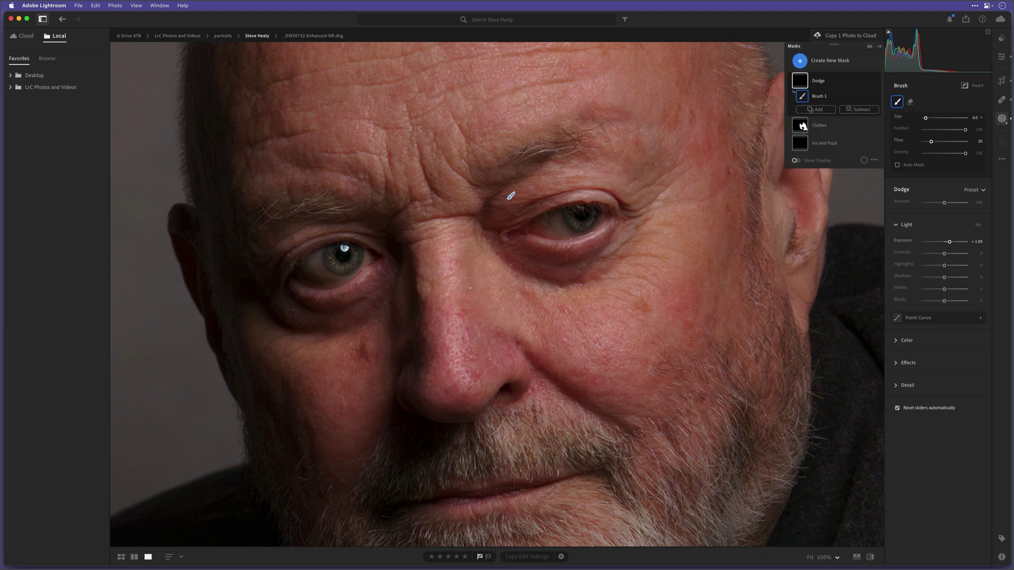
Step: Enlarge the brush to size 10 and dodge the highlights on the subject's lit left cheek
{"action": "key", "text": "bracketright"}
{"action": "key", "text": "bracketright"}
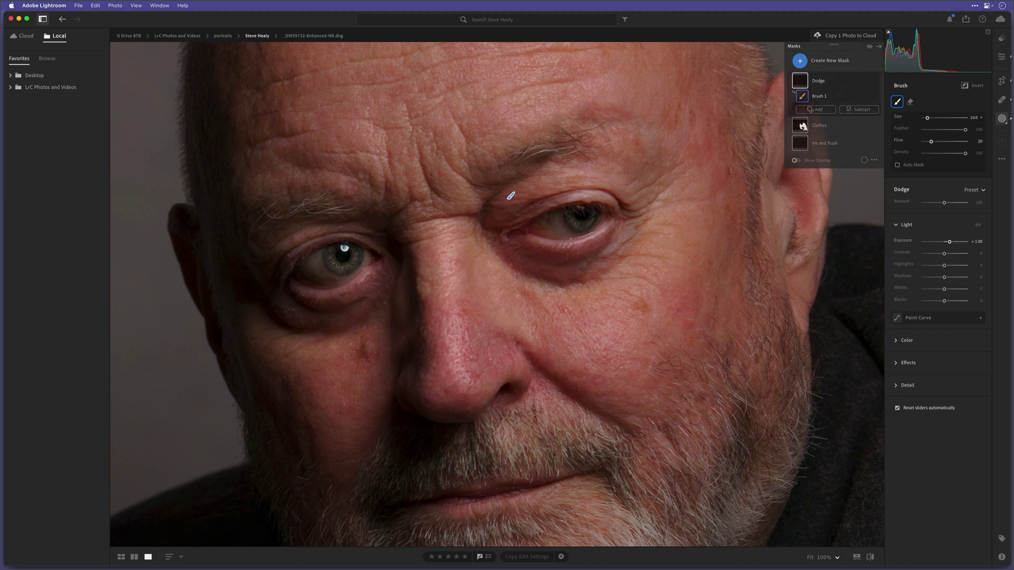
{"action": "left_click_drag", "start_coordinate": [636, 300], "coordinate": [570, 317]}
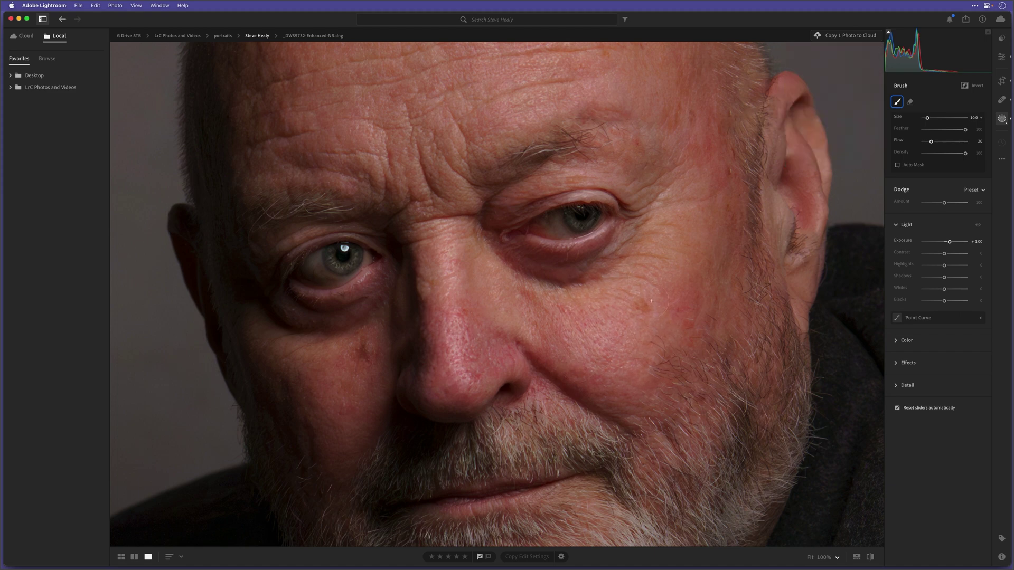
{"action": "left_click_drag", "start_coordinate": [638, 336], "coordinate": [638, 336]}
Step: Try dodging the shadowed cheek and under-eye area beside the nose with a larger brush
{"action": "key", "text": "space"}
{"action": "mouse_move", "coordinate": [388, 403]}
{"action": "left_mouse_down"}
{"action": "mouse_move", "coordinate": [409, 358]}
{"action": "mouse_move", "coordinate": [401, 261]}
{"action": "left_mouse_up"}
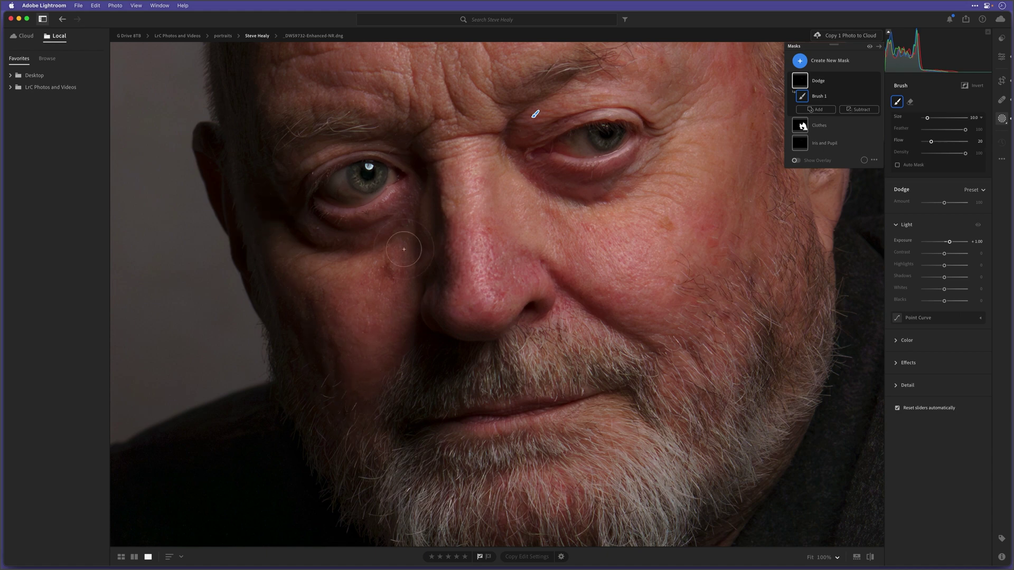
{"action": "key", "text": "bracketright"}
{"action": "mouse_move", "coordinate": [400, 186]}
{"action": "left_mouse_down"}
{"action": "mouse_move", "coordinate": [375, 376]}
{"action": "mouse_move", "coordinate": [286, 218]}
{"action": "left_mouse_up"}
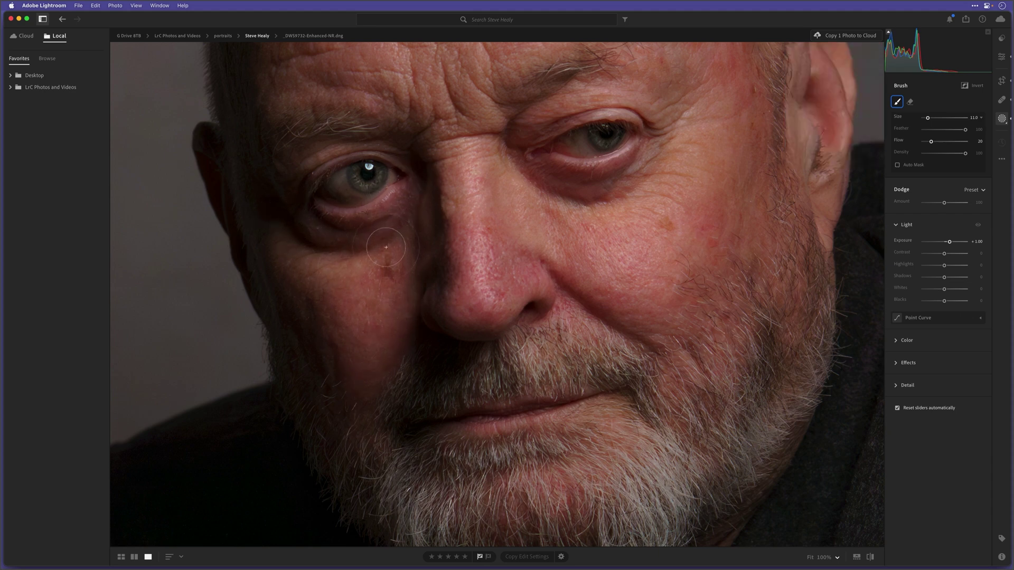
{"action": "key", "text": "h"}
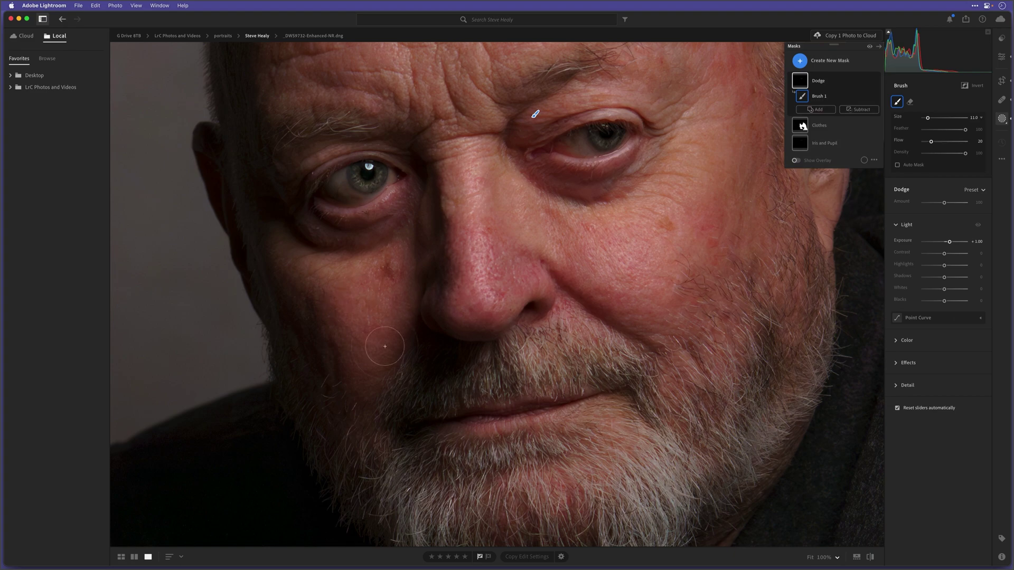
Step: Reduce the brush size to 2 for dodging the small highlights on the lower lip
{"action": "key", "text": "bracketleft"}
{"action": "key", "text": "bracketleft"}
{"action": "key", "text": "bracketleft"}
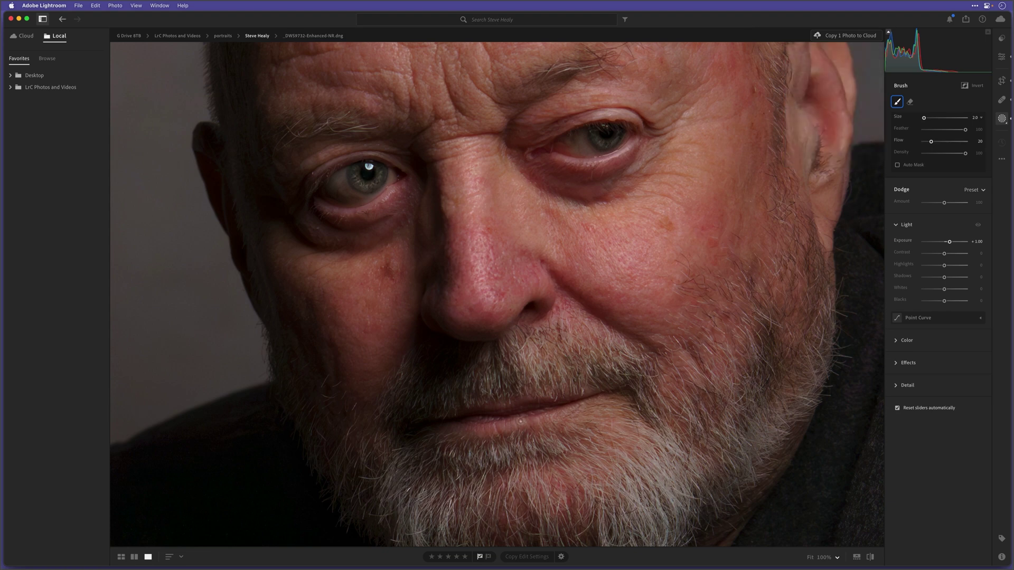
Step: Compare the portrait with the Dodge mask hidden and shown, viewing the whole photo and the face
{"action": "left_click", "coordinate": [811, 557]}
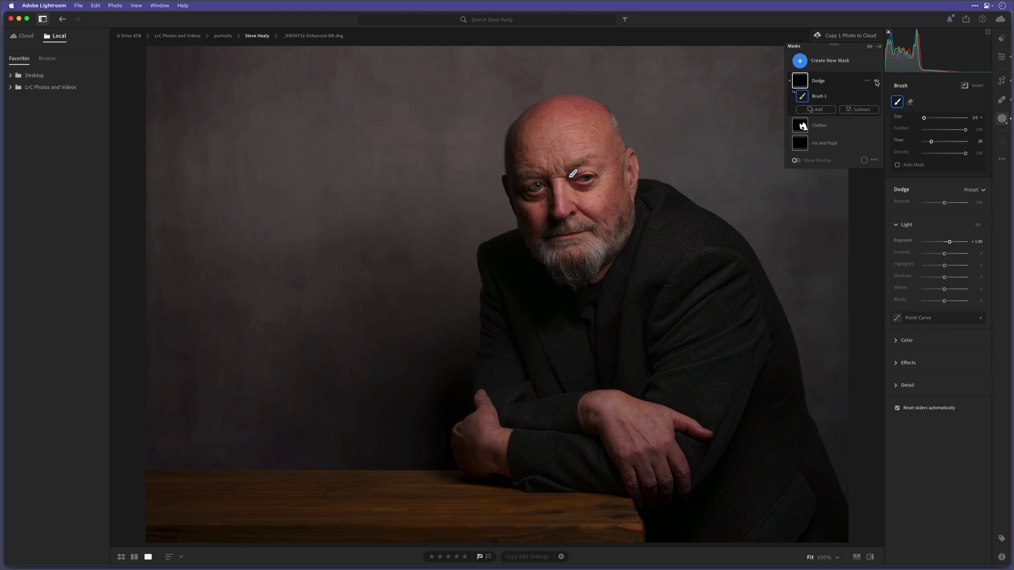
{"action": "left_click", "coordinate": [876, 82]}
{"action": "left_click", "coordinate": [875, 83]}
{"action": "left_click", "coordinate": [875, 83]}
{"action": "left_click", "coordinate": [876, 82]}
{"action": "left_click", "coordinate": [875, 82]}
{"action": "left_click", "coordinate": [875, 82]}
{"action": "left_click", "coordinate": [824, 557]}
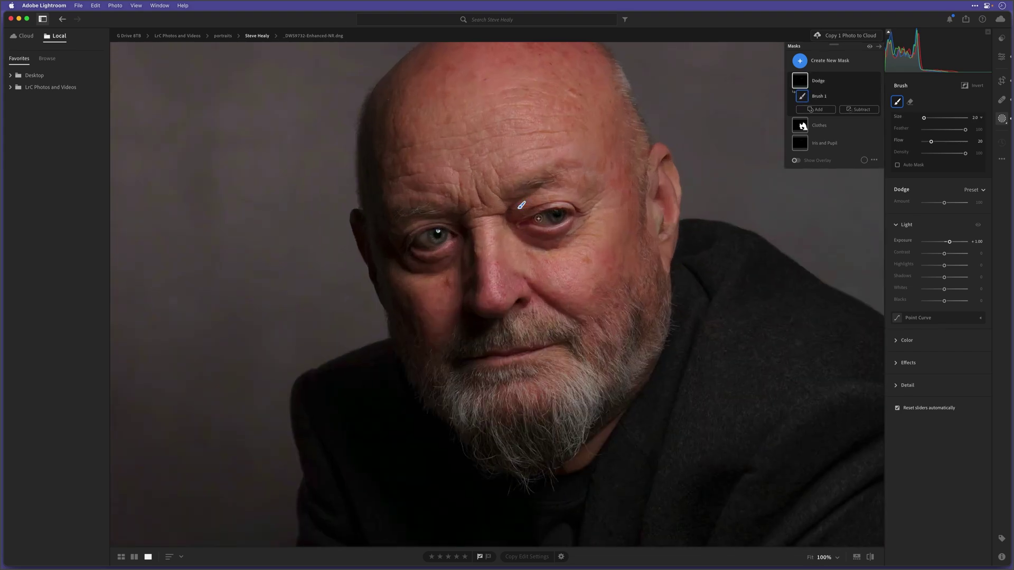
Step: Dodge the highlights between the eyebrows and up the centre of the forehead
{"action": "left_click_drag", "start_coordinate": [479, 165], "coordinate": [497, 208]}
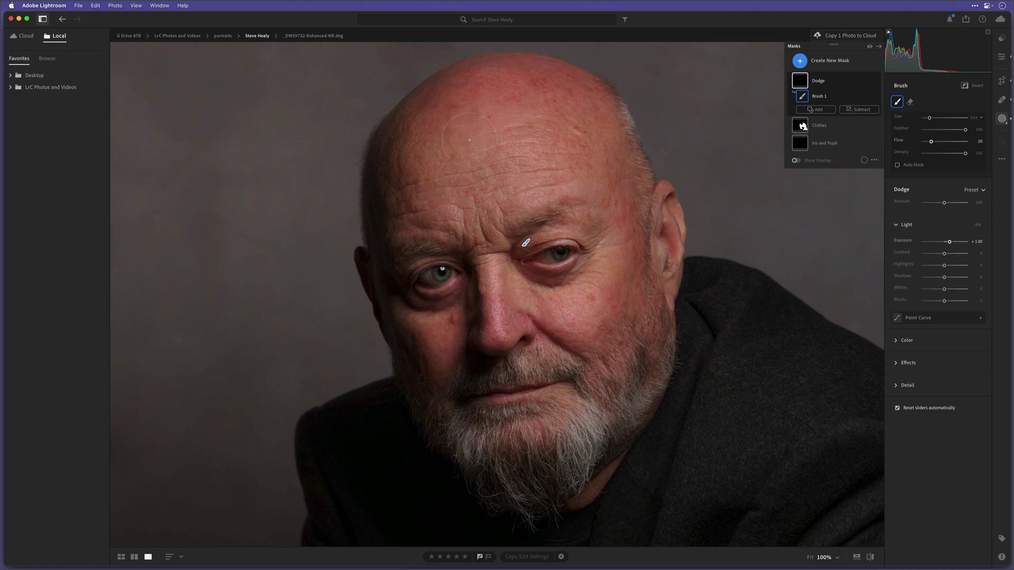
{"action": "left_click_drag", "start_coordinate": [470, 140], "coordinate": [468, 121]}
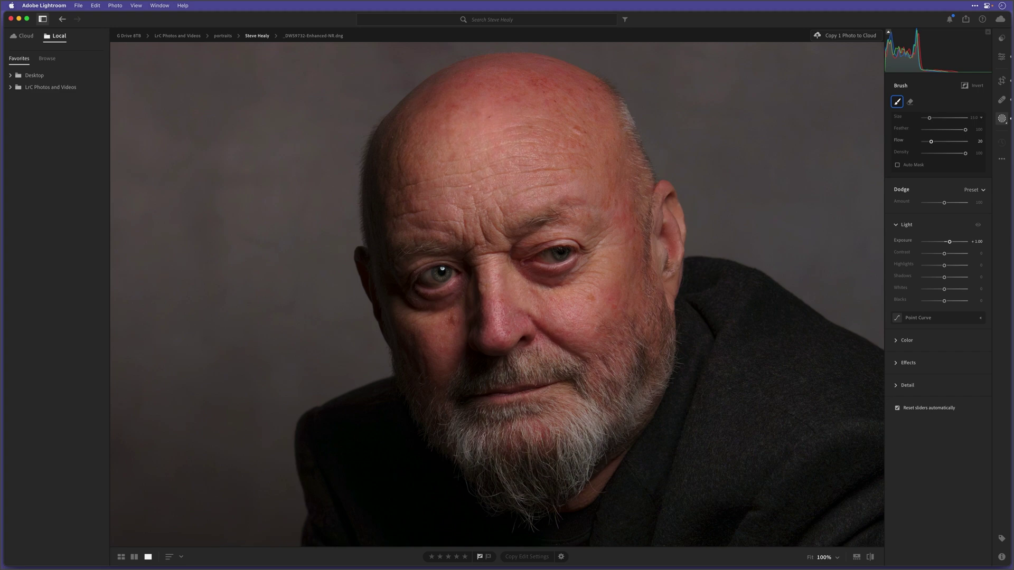
{"action": "left_click_drag", "start_coordinate": [487, 195], "coordinate": [485, 203]}
Step: Dodge the lighter areas of the grey beard below the mouth with a smaller brush
{"action": "key", "text": "bracketleft"}
{"action": "key", "text": "bracketleft"}
{"action": "key", "text": "bracketleft"}
{"action": "key", "text": "bracketleft"}
{"action": "key", "text": "bracketleft"}
{"action": "key", "text": "bracketleft"}
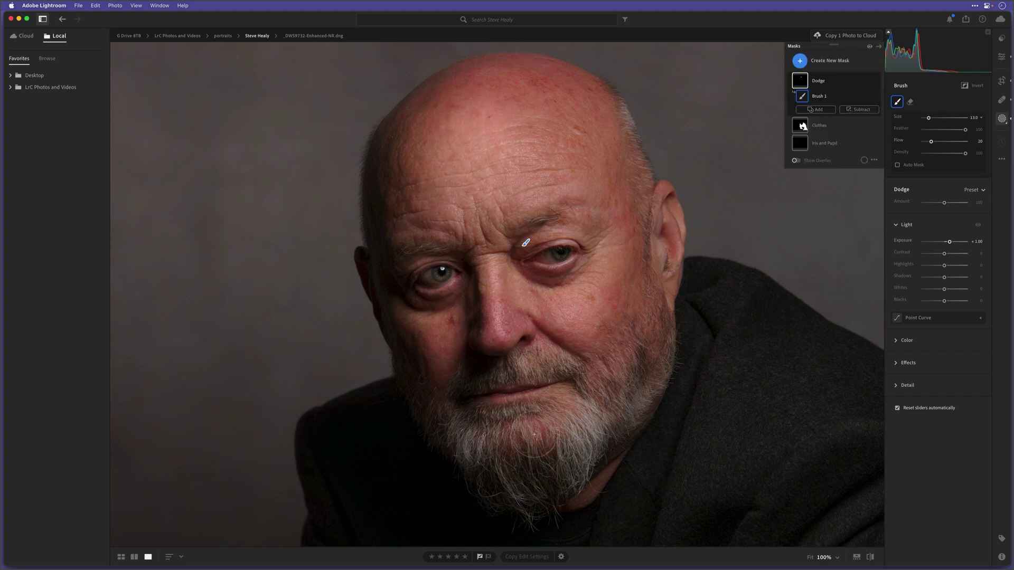
{"action": "left_click_drag", "start_coordinate": [586, 438], "coordinate": [518, 447]}
{"action": "mouse_move", "coordinate": [466, 427]}
{"action": "left_mouse_down"}
{"action": "mouse_move", "coordinate": [528, 409]}
{"action": "mouse_move", "coordinate": [491, 419]}
{"action": "mouse_move", "coordinate": [539, 413]}
{"action": "left_mouse_up"}
Step: Shrink the brush and dodge the highlights on the moustache, nose bridge and lit left cheek
{"action": "key", "text": "bracketleft"}
{"action": "key", "text": "bracketleft"}
{"action": "key", "text": "bracketleft"}
{"action": "key", "text": "bracketright"}
{"action": "left_click_drag", "start_coordinate": [514, 373], "coordinate": [521, 366]}
{"action": "left_click_drag", "start_coordinate": [492, 269], "coordinate": [498, 301]}
{"action": "left_click_drag", "start_coordinate": [604, 275], "coordinate": [598, 323]}
Step: Reduce the brush size to 2 and dodge the highlight between the left eye and its eyebrow
{"action": "key", "text": "bracketleft"}
{"action": "key", "text": "bracketleft"}
{"action": "key", "text": "bracketleft"}
{"action": "mouse_move", "coordinate": [589, 240]}
{"action": "left_mouse_down"}
{"action": "mouse_move", "coordinate": [532, 233]}
{"action": "mouse_move", "coordinate": [560, 235]}
{"action": "left_mouse_up"}
Step: Compare the face with the Dodge mask hidden and shown, and set the mask's exposure to +1.08
{"action": "left_click", "coordinate": [876, 82]}
{"action": "left_click", "coordinate": [877, 82]}
{"action": "left_click", "coordinate": [876, 82]}
{"action": "left_click", "coordinate": [877, 82]}
{"action": "left_click_drag", "start_coordinate": [949, 243], "coordinate": [948, 244]}
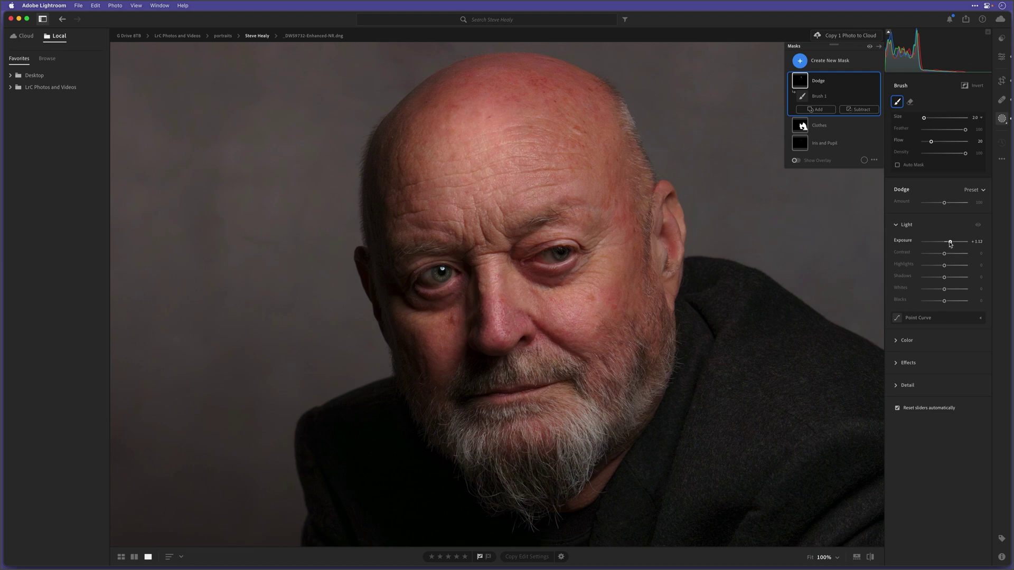
{"action": "left_click_drag", "start_coordinate": [950, 243], "coordinate": [950, 243]}
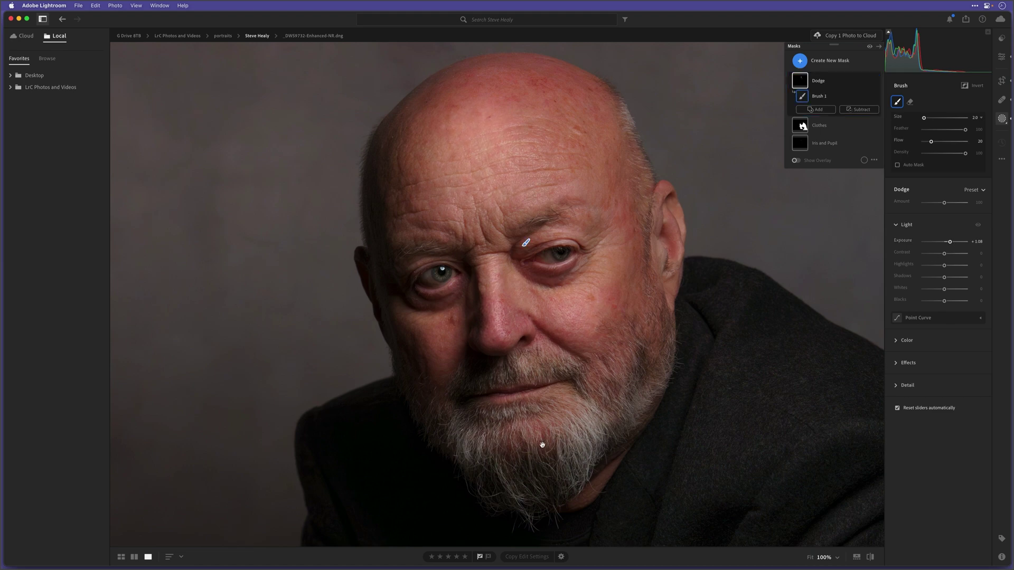
Step: Dodge the veins and highlights on the back of the foreground hand, and compare with the Dodge mask hidden
{"action": "left_click_drag", "start_coordinate": [543, 445], "coordinate": [539, 297]}
{"action": "left_click_drag", "start_coordinate": [549, 422], "coordinate": [505, 266]}
{"action": "left_click_drag", "start_coordinate": [506, 365], "coordinate": [475, 132]}
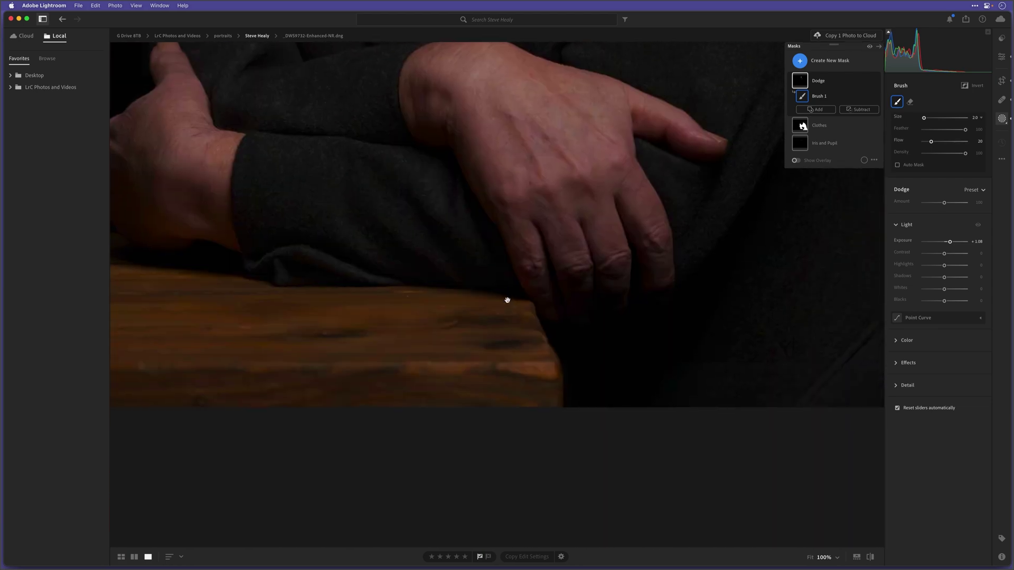
{"action": "left_click_drag", "start_coordinate": [511, 220], "coordinate": [570, 422]}
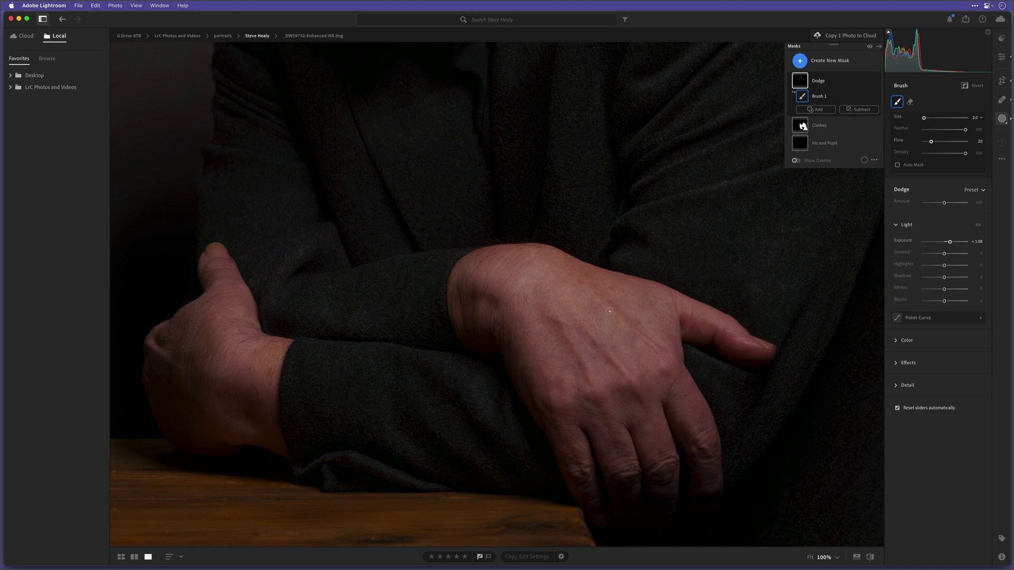
{"action": "left_click_drag", "start_coordinate": [596, 297], "coordinate": [640, 339]}
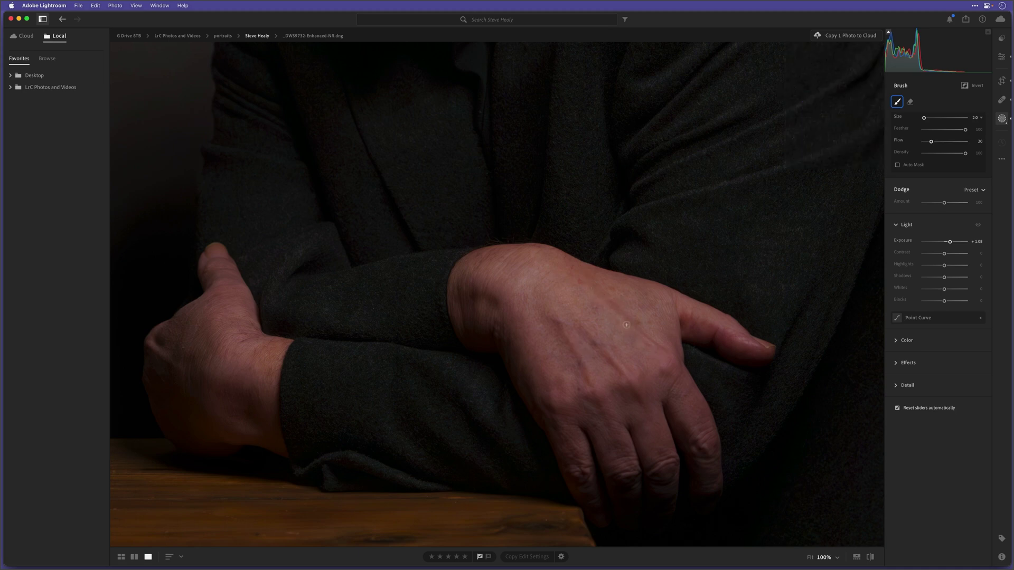
{"action": "mouse_move", "coordinate": [593, 295]}
{"action": "left_mouse_down"}
{"action": "mouse_move", "coordinate": [593, 349]}
{"action": "mouse_move", "coordinate": [638, 384]}
{"action": "left_mouse_up"}
{"action": "left_click_drag", "start_coordinate": [558, 324], "coordinate": [615, 423]}
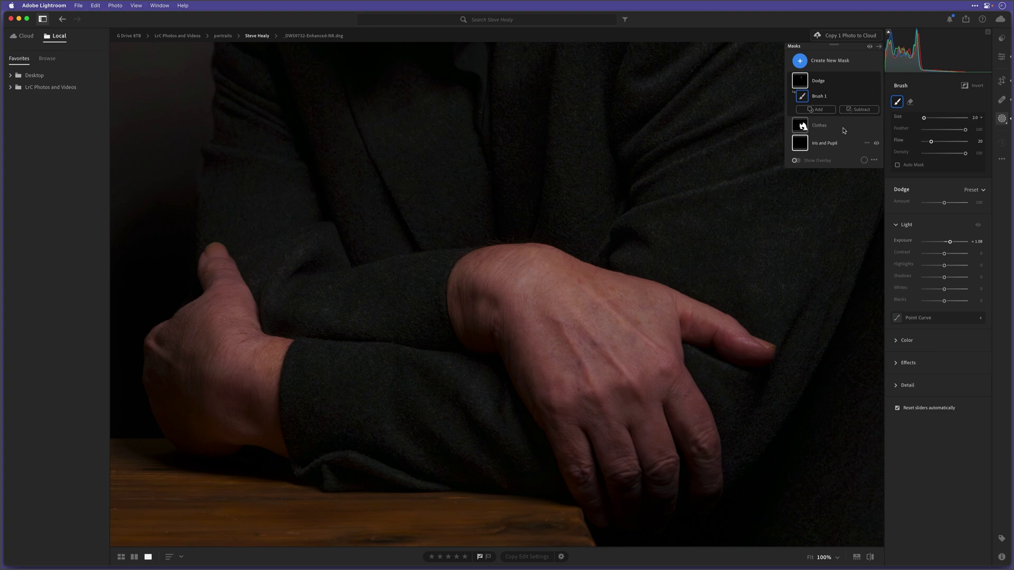
{"action": "left_click", "coordinate": [876, 82]}
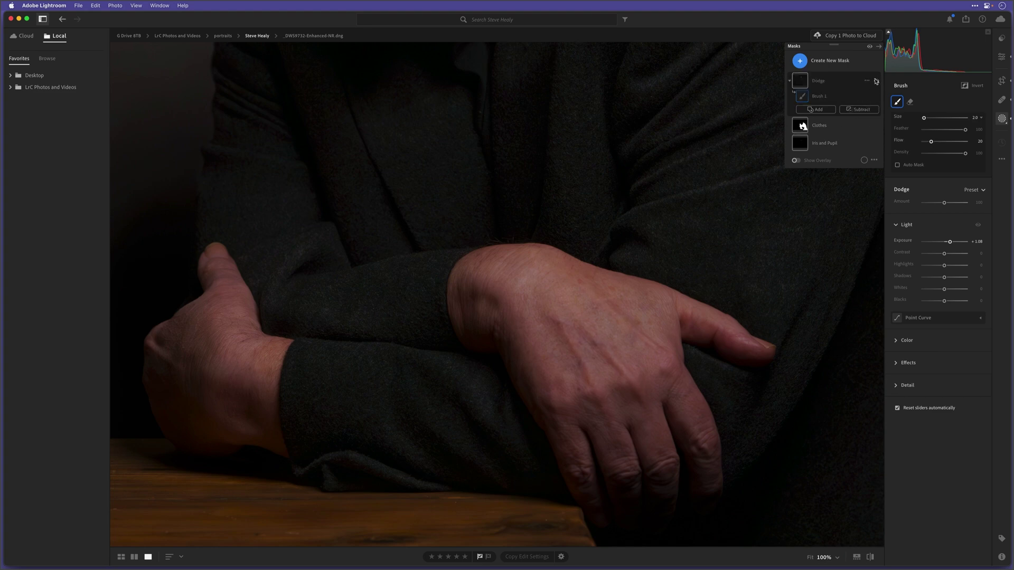
{"action": "left_click", "coordinate": [876, 82]}
Step: Compare the whole portrait with the Dodge mask hidden and shown, and lower its exposure to +0.68
{"action": "scroll", "coordinate": [566, 179], "scroll_direction": "up", "scroll_amount": 10}
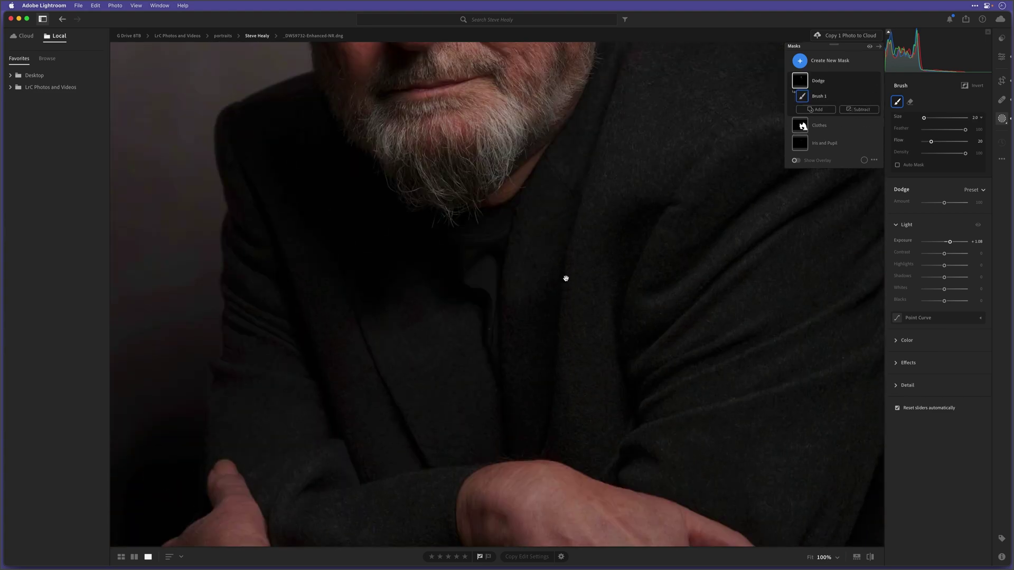
{"action": "left_click", "coordinate": [809, 558]}
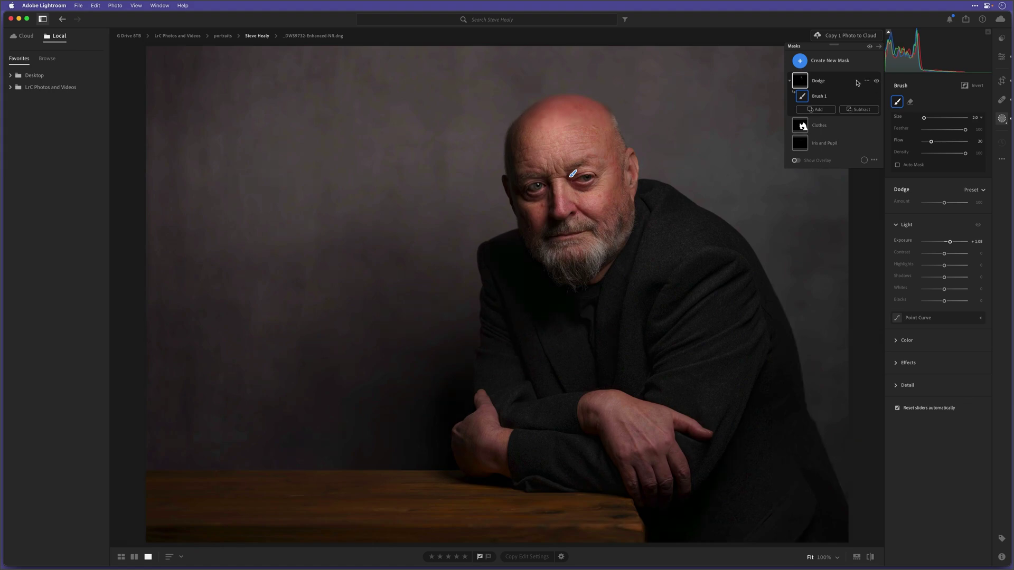
{"action": "left_click", "coordinate": [877, 82]}
{"action": "left_click", "coordinate": [876, 82]}
{"action": "left_click", "coordinate": [877, 83]}
{"action": "left_click", "coordinate": [877, 83]}
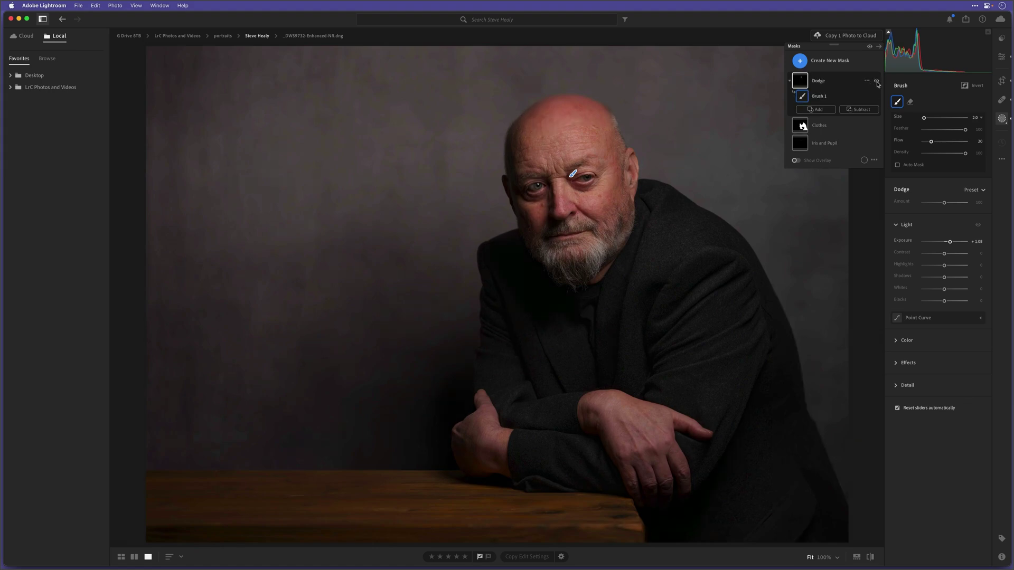
{"action": "left_click", "coordinate": [950, 242]}
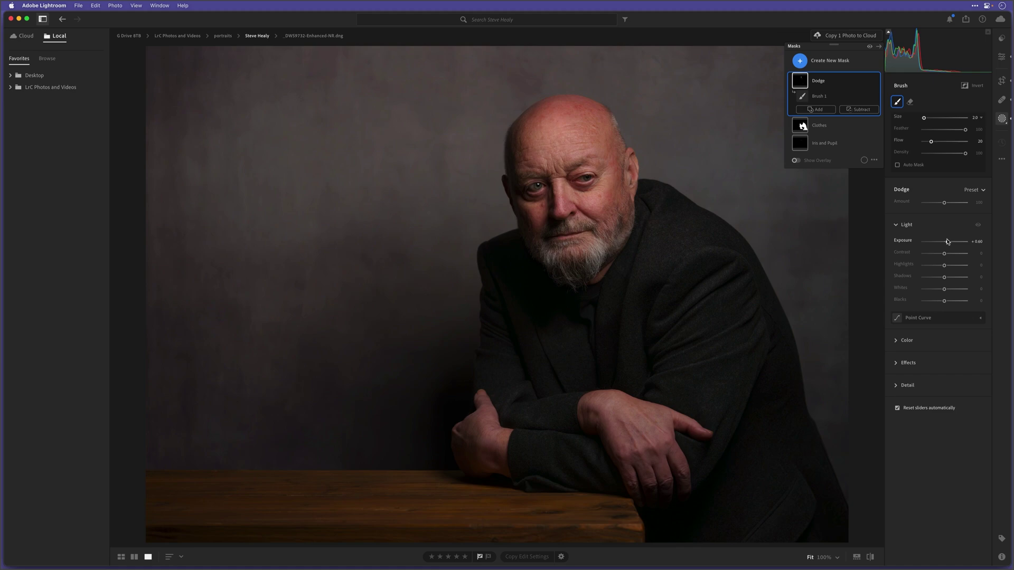
{"action": "left_click", "coordinate": [802, 96]}
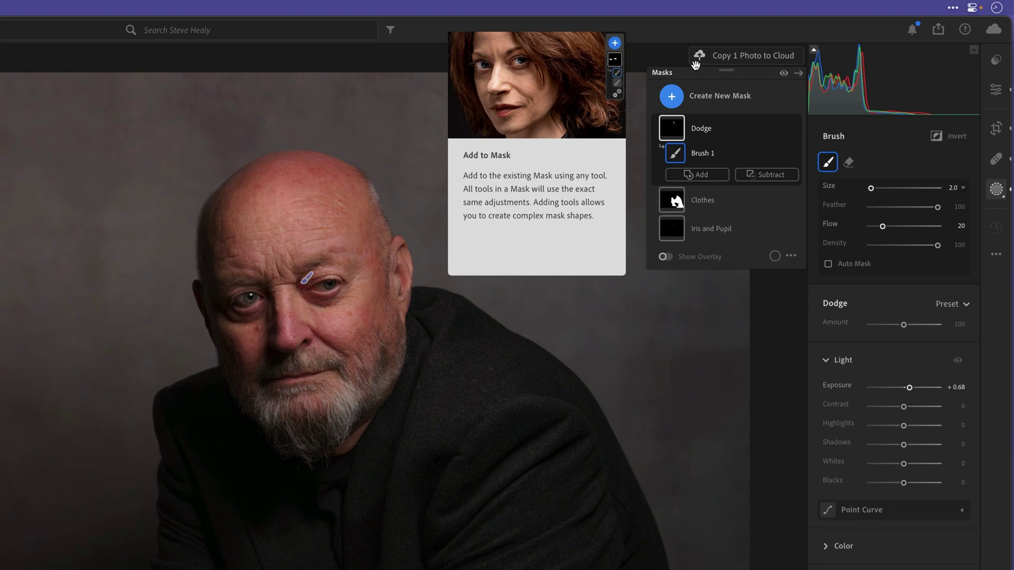
Step: Create a new brush mask named Burn and set its exposure to -1.00
{"action": "left_click", "coordinate": [672, 101]}
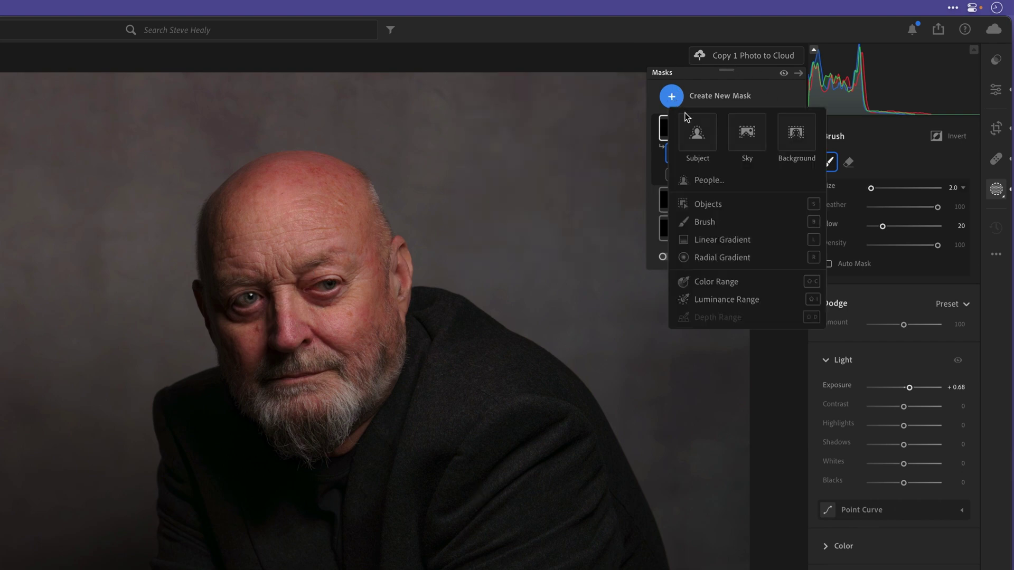
{"action": "left_click", "coordinate": [706, 231]}
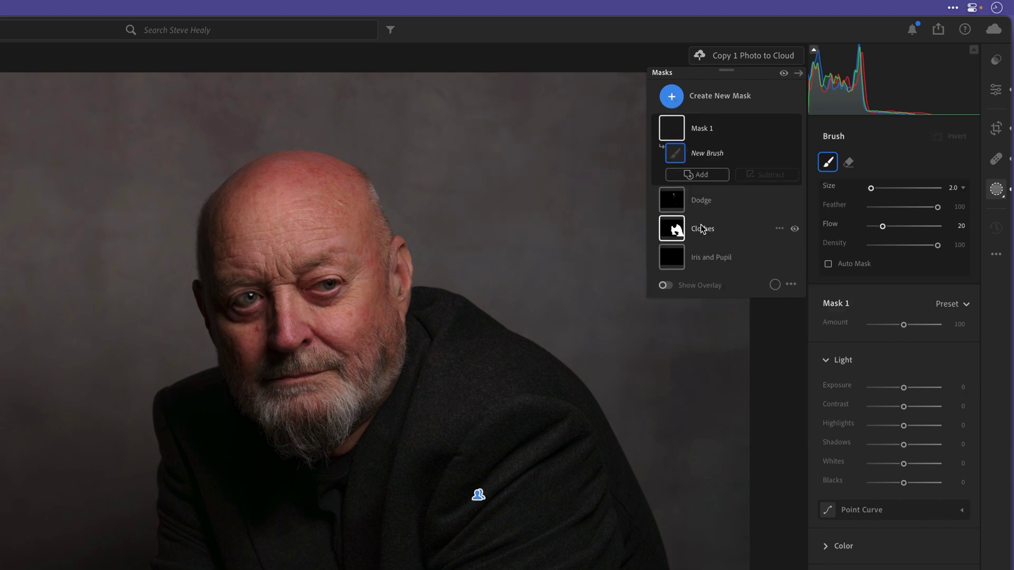
{"action": "double_click", "coordinate": [702, 129]}
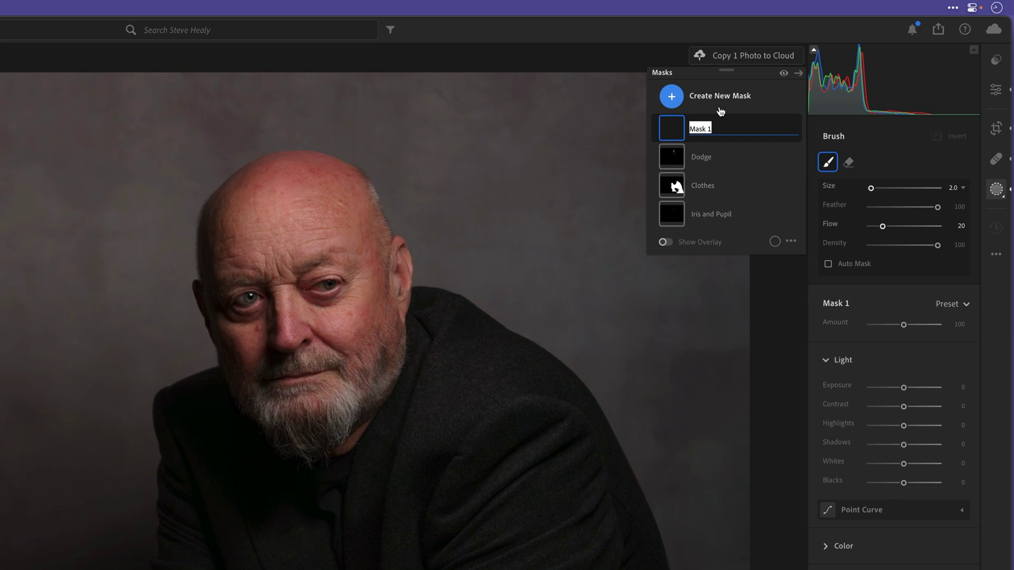
{"action": "type", "text": "Burn"}
{"action": "key", "text": "Return"}
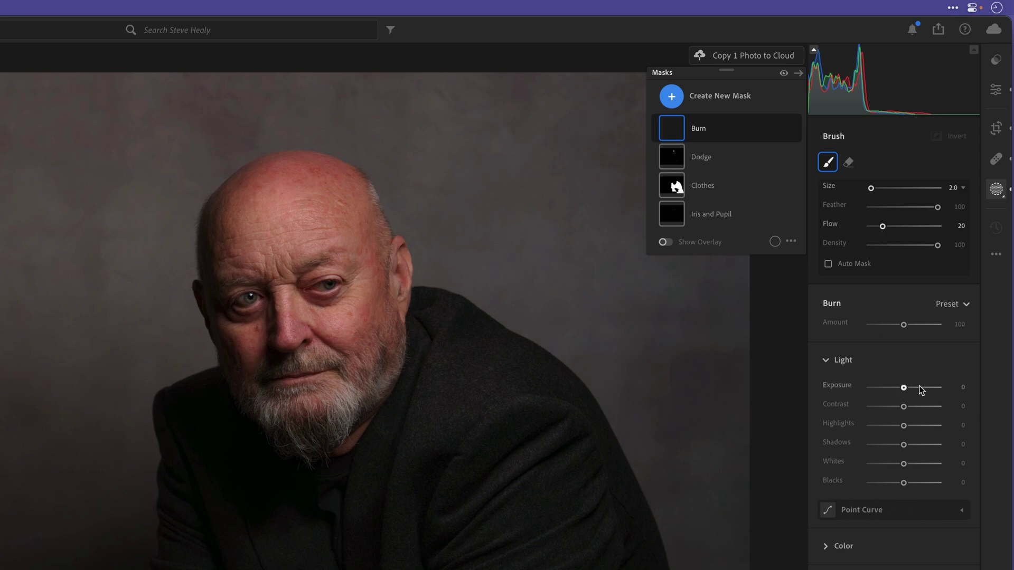
{"action": "left_click_drag", "start_coordinate": [904, 389], "coordinate": [894, 385]}
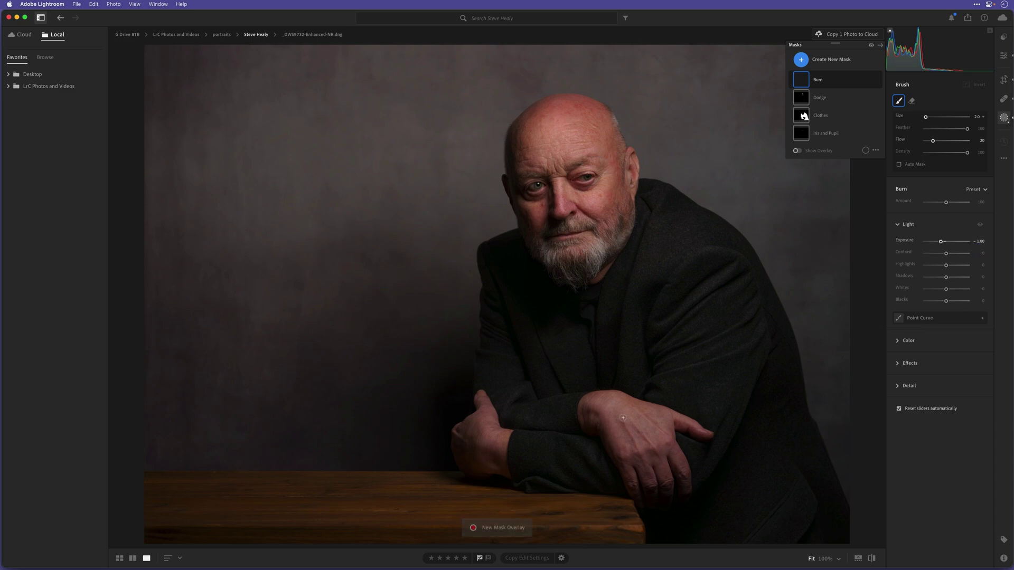
Step: Burn the shading along both sides of the nose bridge at 200% zoom
{"action": "left_click", "coordinate": [837, 563]}
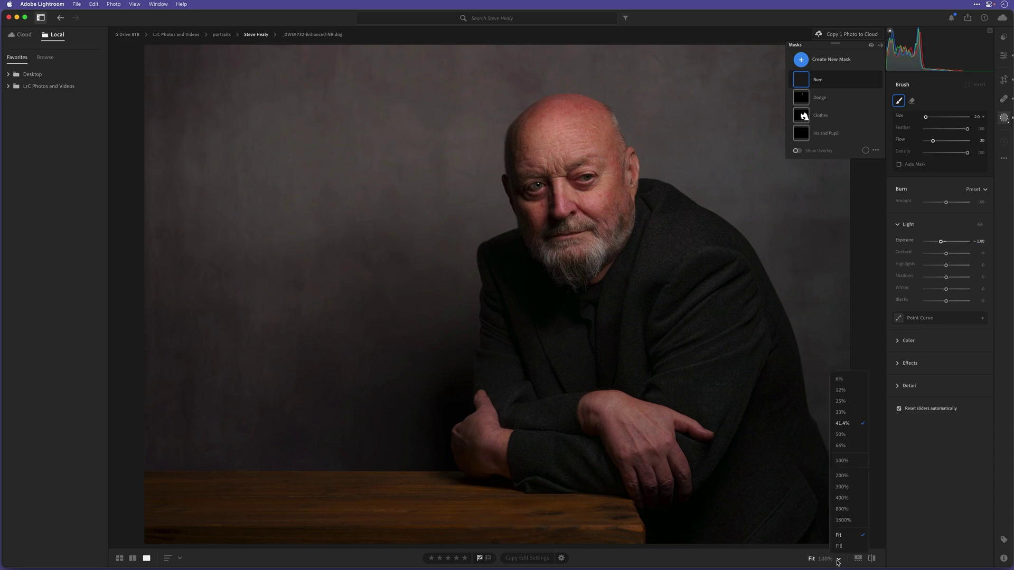
{"action": "left_click", "coordinate": [840, 478]}
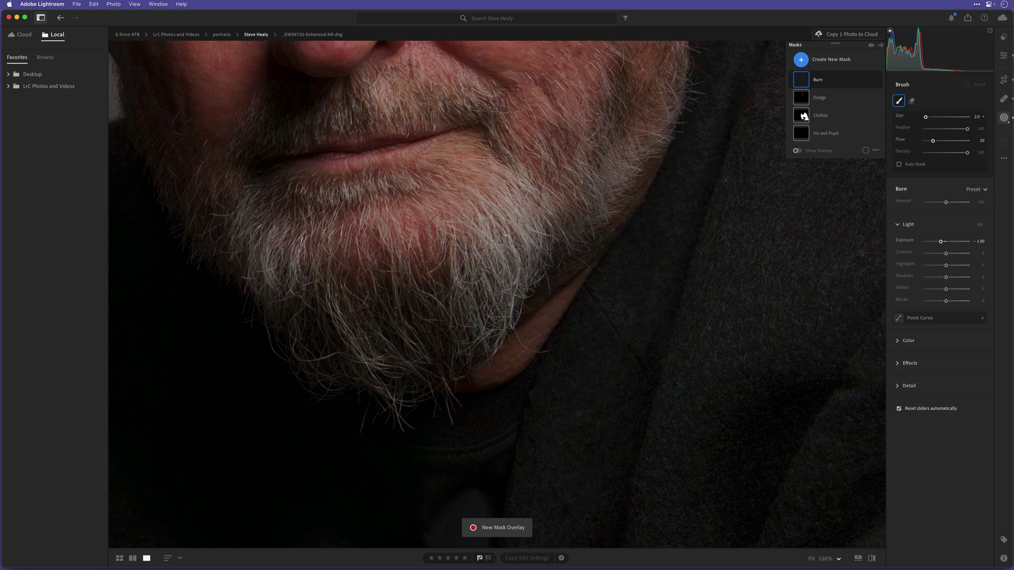
{"action": "left_click_drag", "start_coordinate": [405, 110], "coordinate": [540, 262]}
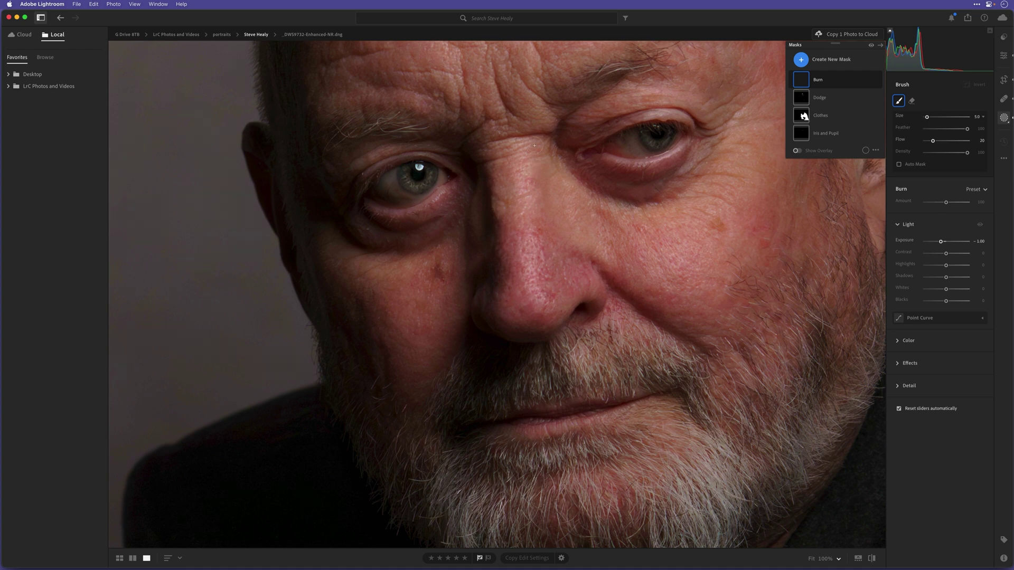
{"action": "left_click_drag", "start_coordinate": [536, 137], "coordinate": [545, 228]}
{"action": "left_click_drag", "start_coordinate": [548, 265], "coordinate": [548, 270]}
{"action": "key", "text": "["}
{"action": "left_click_drag", "start_coordinate": [474, 146], "coordinate": [482, 241]}
Step: Burn the line between the lips and the edges of the nose and nostrils with a smaller brush
{"action": "key", "text": "bracketleft"}
{"action": "key", "text": "bracketleft"}
{"action": "mouse_move", "coordinate": [601, 408]}
{"action": "left_mouse_down"}
{"action": "mouse_move", "coordinate": [483, 423]}
{"action": "mouse_move", "coordinate": [625, 410]}
{"action": "mouse_move", "coordinate": [509, 421]}
{"action": "left_mouse_up"}
{"action": "mouse_move", "coordinate": [477, 291]}
{"action": "left_mouse_down"}
{"action": "mouse_move", "coordinate": [485, 328]}
{"action": "mouse_move", "coordinate": [480, 304]}
{"action": "left_mouse_up"}
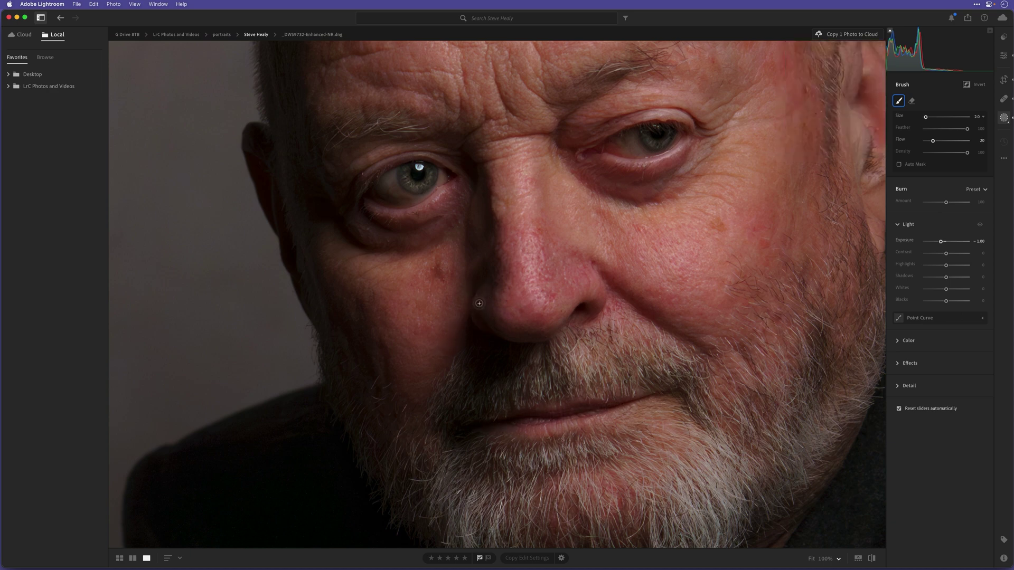
{"action": "key", "text": "["}
{"action": "left_click_drag", "start_coordinate": [602, 208], "coordinate": [578, 307]}
Step: Burn the area above the shadow-side eye at brush size 5, and compare the face with the Dodge mask hidden
{"action": "key", "text": "]"}
{"action": "key", "text": "]"}
{"action": "key", "text": "bracketright"}
{"action": "key", "text": "bracketright"}
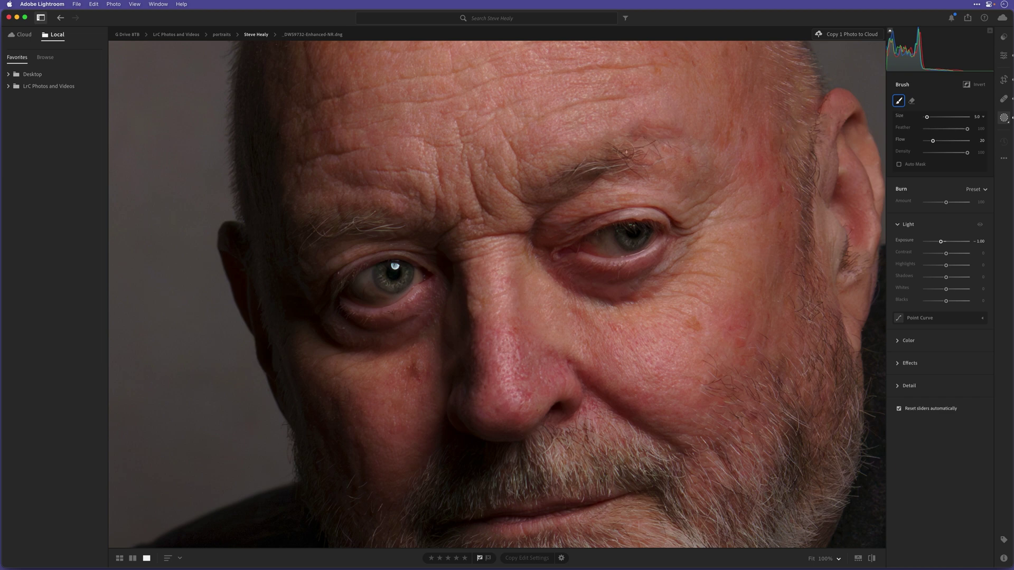
{"action": "mouse_move", "coordinate": [381, 225]}
{"action": "left_mouse_down"}
{"action": "mouse_move", "coordinate": [306, 236]}
{"action": "mouse_move", "coordinate": [388, 231]}
{"action": "left_mouse_up"}
{"action": "left_click", "coordinate": [825, 559]}
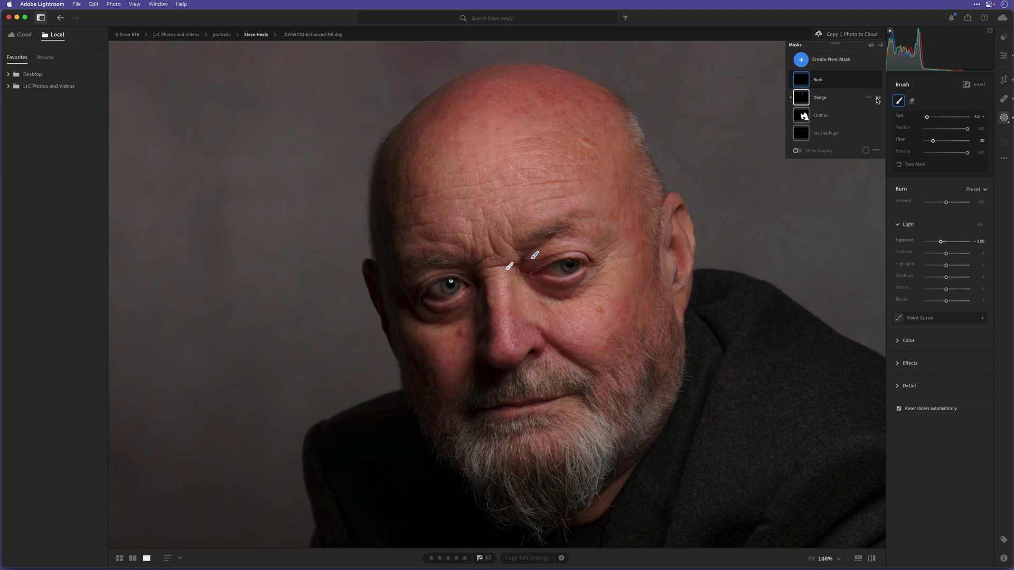
{"action": "left_click", "coordinate": [878, 99]}
{"action": "left_click", "coordinate": [878, 99]}
Step: Enlarge the brush and burn across the upper forehead and along the lit side of the face down to the beard
{"action": "key", "text": "bracketright"}
{"action": "key", "text": "bracketright"}
{"action": "left_click_drag", "start_coordinate": [420, 134], "coordinate": [538, 104]}
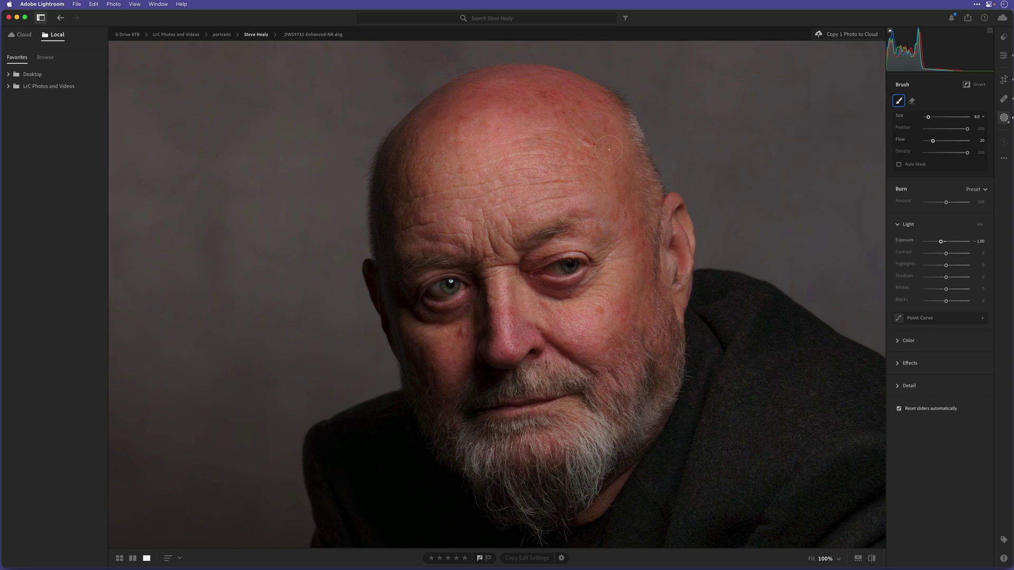
{"action": "mouse_move", "coordinate": [653, 307]}
{"action": "left_mouse_down"}
{"action": "mouse_move", "coordinate": [640, 288]}
{"action": "mouse_move", "coordinate": [648, 255]}
{"action": "mouse_move", "coordinate": [660, 371]}
{"action": "mouse_move", "coordinate": [655, 292]}
{"action": "left_mouse_up"}
{"action": "mouse_move", "coordinate": [629, 370]}
{"action": "left_mouse_down"}
{"action": "mouse_move", "coordinate": [669, 337]}
{"action": "mouse_move", "coordinate": [660, 317]}
{"action": "left_mouse_up"}
Step: Reduce the brush size to 4 and burn the shadows inside and below the ear
{"action": "key", "text": "bracketleft"}
{"action": "left_click_drag", "start_coordinate": [677, 229], "coordinate": [674, 268]}
{"action": "left_click_drag", "start_coordinate": [674, 305], "coordinate": [673, 309]}
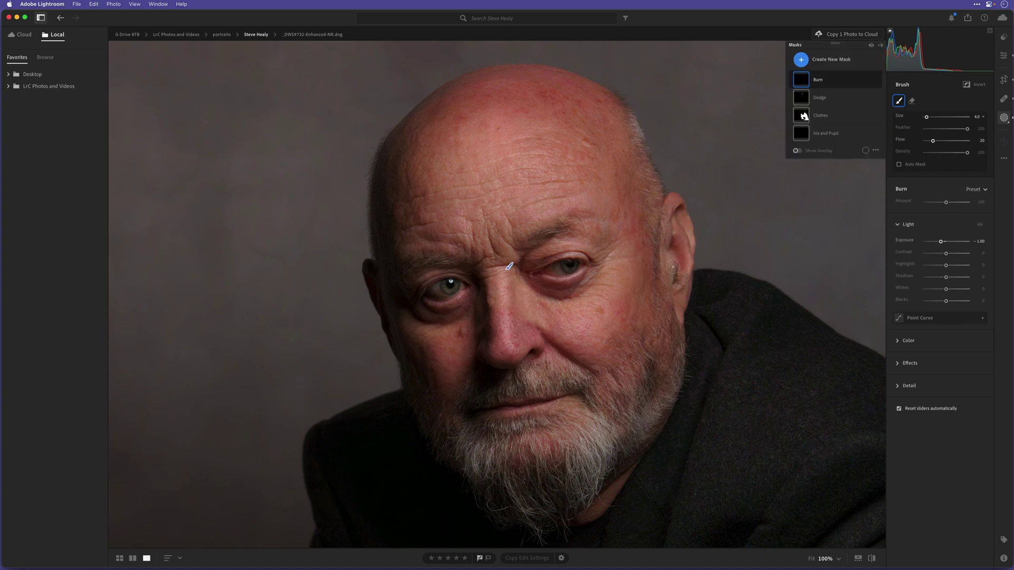
Step: Burn the darker areas of the beard from the lit jaw down to the chin
{"action": "key", "text": "bracketright"}
{"action": "key", "text": "bracketright"}
{"action": "mouse_move", "coordinate": [650, 345]}
{"action": "left_mouse_down"}
{"action": "mouse_move", "coordinate": [646, 450]}
{"action": "mouse_move", "coordinate": [629, 412]}
{"action": "mouse_move", "coordinate": [639, 372]}
{"action": "mouse_move", "coordinate": [580, 479]}
{"action": "mouse_move", "coordinate": [590, 470]}
{"action": "mouse_move", "coordinate": [529, 502]}
{"action": "mouse_move", "coordinate": [472, 476]}
{"action": "mouse_move", "coordinate": [560, 494]}
{"action": "mouse_move", "coordinate": [513, 494]}
{"action": "mouse_move", "coordinate": [527, 469]}
{"action": "left_mouse_up"}
{"action": "key", "text": "bracketleft"}
{"action": "mouse_move", "coordinate": [541, 432]}
{"action": "left_mouse_down"}
{"action": "mouse_move", "coordinate": [520, 432]}
{"action": "mouse_move", "coordinate": [528, 457]}
{"action": "left_mouse_up"}
Step: Compare the face with the Burn mask hidden and shown
{"action": "left_click", "coordinate": [878, 80]}
{"action": "left_click", "coordinate": [877, 80]}
{"action": "key", "text": "space"}
{"action": "mouse_move", "coordinate": [646, 402]}
{"action": "left_mouse_down"}
{"action": "mouse_move", "coordinate": [665, 371]}
{"action": "mouse_move", "coordinate": [675, 319]}
{"action": "left_mouse_up"}
{"action": "left_click_drag", "start_coordinate": [607, 254], "coordinate": [624, 305]}
{"action": "scroll", "coordinate": [624, 304], "scroll_direction": "up", "scroll_amount": 3}
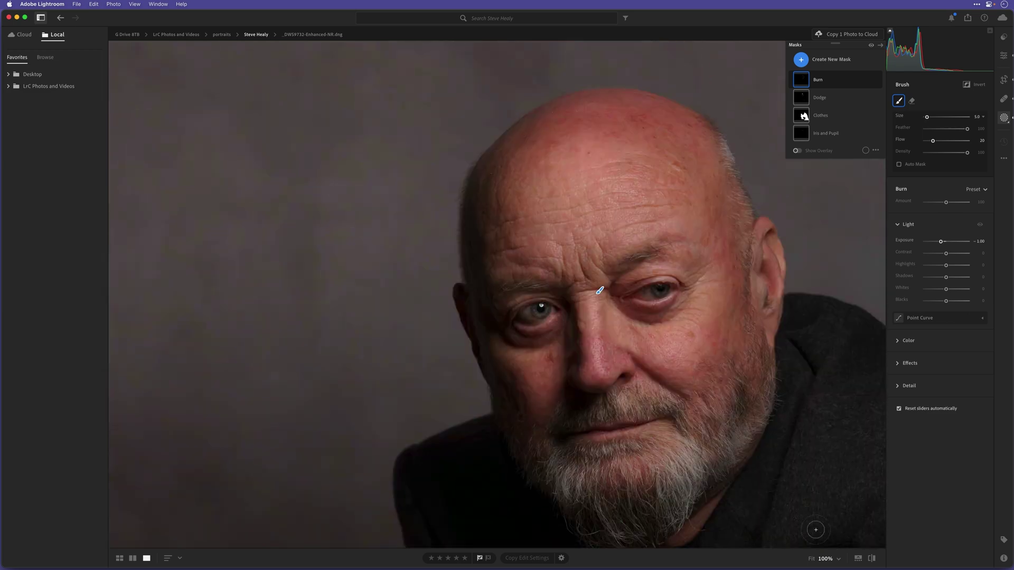
Step: Burn fine dark details in the lit-side eye at 200% zoom with the brush reduced to size 0.1
{"action": "left_click", "coordinate": [838, 559]}
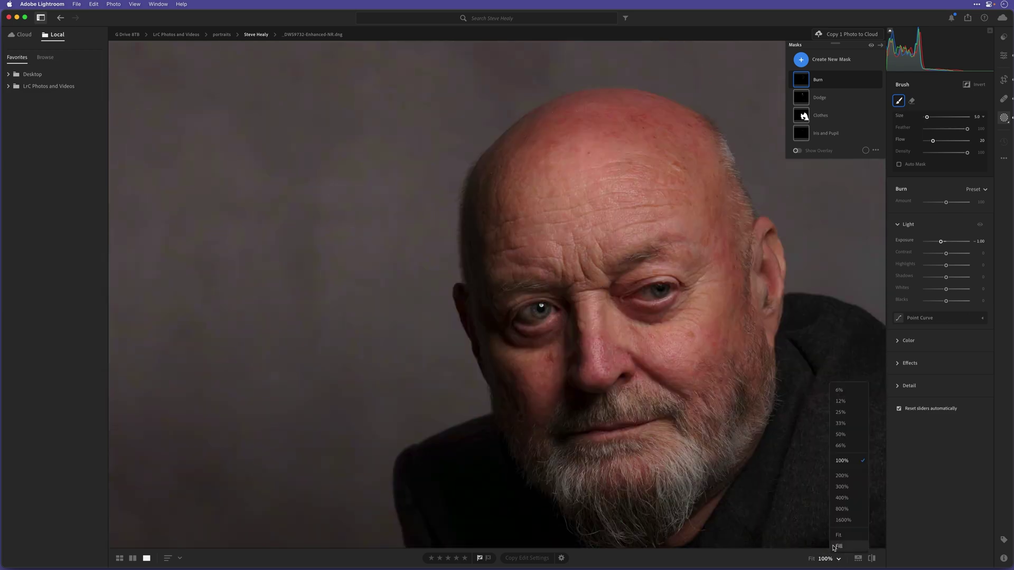
{"action": "left_click", "coordinate": [842, 476]}
{"action": "left_click_drag", "start_coordinate": [714, 385], "coordinate": [559, 308]}
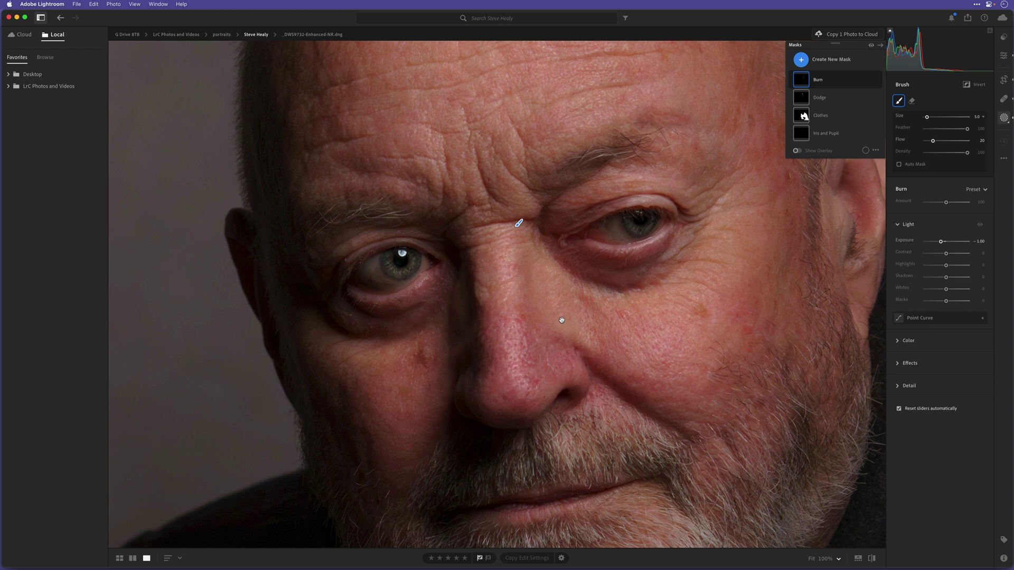
{"action": "key", "text": "bracketleft"}
{"action": "key", "text": "bracketleft"}
{"action": "key", "text": "bracketleft"}
{"action": "key", "text": "bracketleft"}
{"action": "left_click", "coordinate": [636, 228]}
{"action": "key", "text": "bracketleft"}
{"action": "left_click", "coordinate": [630, 235]}
{"action": "left_click", "coordinate": [517, 226]}
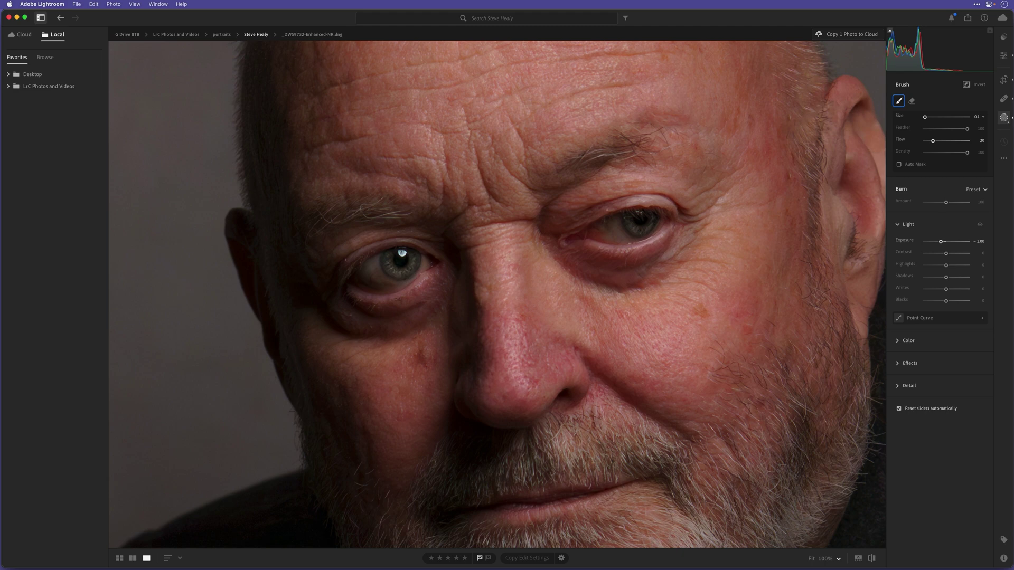
Step: Compare the folded hands at 100% zoom with the Dodge mask hidden and shown
{"action": "key", "text": "bracketright"}
{"action": "key", "text": "bracketright"}
{"action": "scroll", "coordinate": [515, 249], "scroll_direction": "down", "scroll_amount": 5}
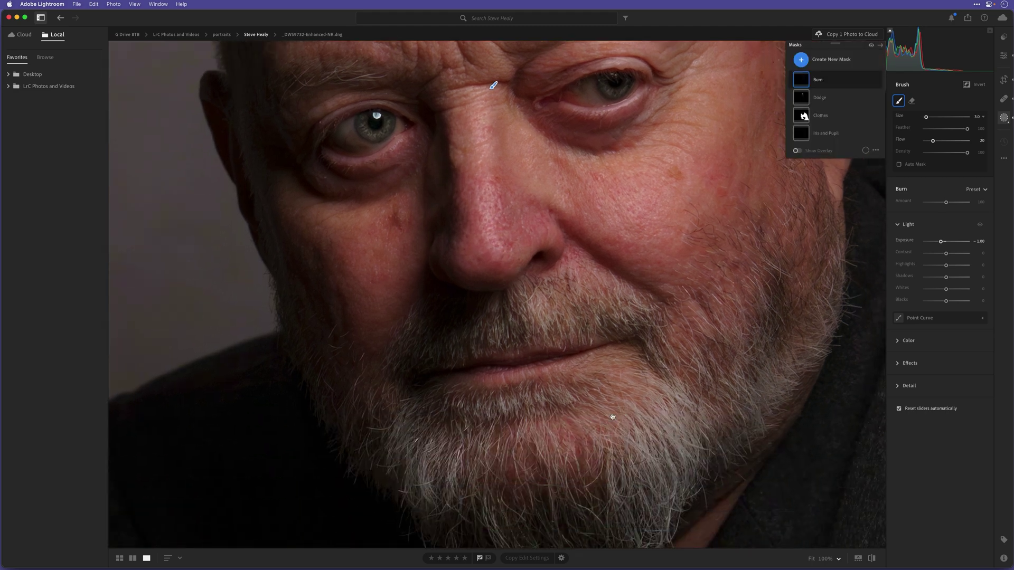
{"action": "left_click", "coordinate": [824, 562]}
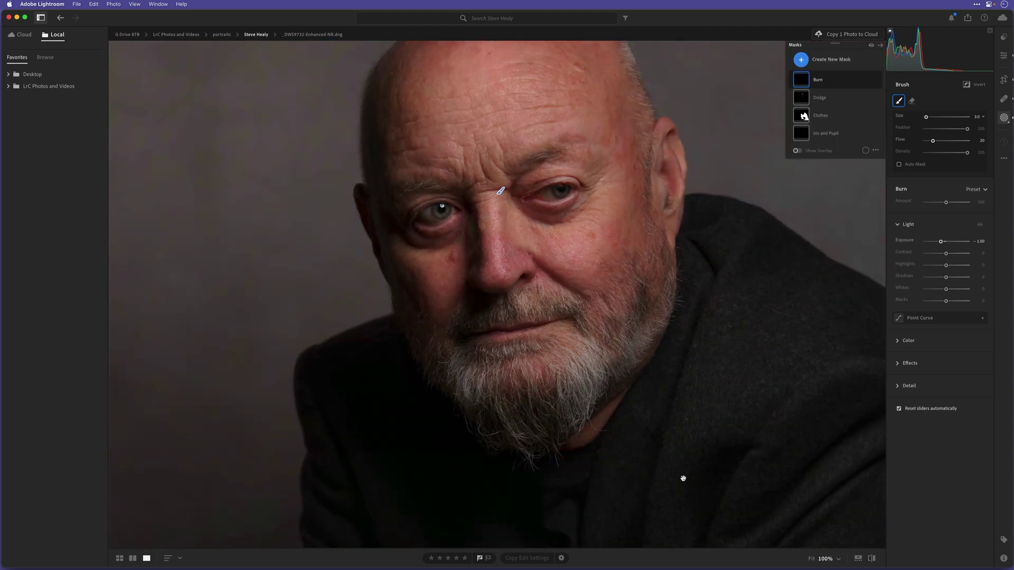
{"action": "left_click_drag", "start_coordinate": [684, 477], "coordinate": [607, 306]}
{"action": "left_click_drag", "start_coordinate": [626, 426], "coordinate": [597, 287]}
{"action": "scroll", "coordinate": [597, 286], "scroll_direction": "down", "scroll_amount": 6}
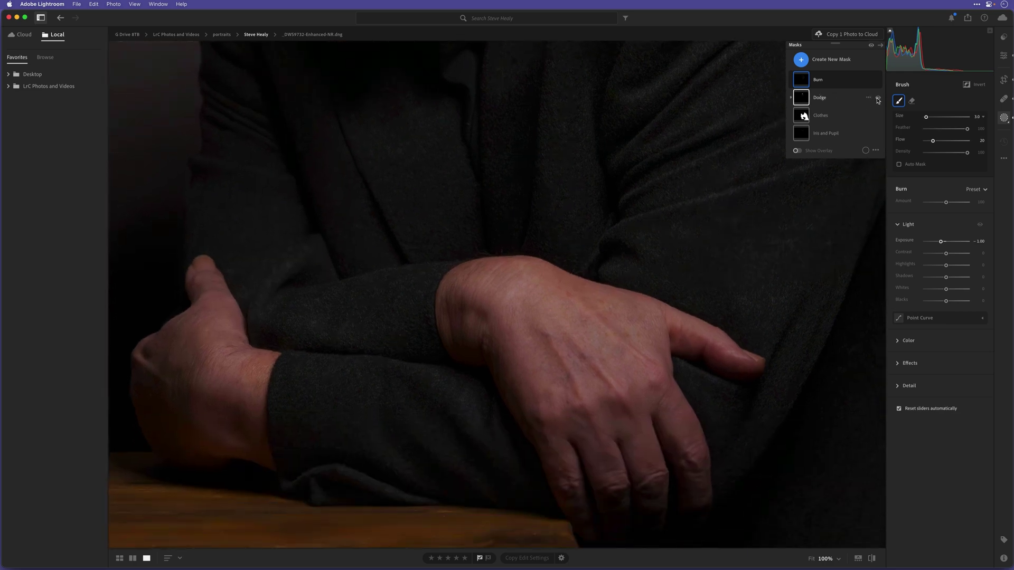
{"action": "left_click", "coordinate": [879, 99]}
{"action": "left_click", "coordinate": [879, 99]}
{"action": "left_click", "coordinate": [879, 99]}
{"action": "left_click", "coordinate": [879, 99]}
{"action": "left_click", "coordinate": [878, 100]}
Step: Reduce the brush size to 1 and burn the shadows around the tendons and knuckles on the back of the front hand
{"action": "key", "text": "bracketleft"}
{"action": "left_click_drag", "start_coordinate": [568, 341], "coordinate": [641, 412]}
{"action": "mouse_move", "coordinate": [596, 312]}
{"action": "left_mouse_down"}
{"action": "mouse_move", "coordinate": [608, 322]}
{"action": "mouse_move", "coordinate": [580, 302]}
{"action": "mouse_move", "coordinate": [545, 338]}
{"action": "left_mouse_up"}
{"action": "left_click_drag", "start_coordinate": [590, 427], "coordinate": [593, 431]}
{"action": "left_click", "coordinate": [592, 430]}
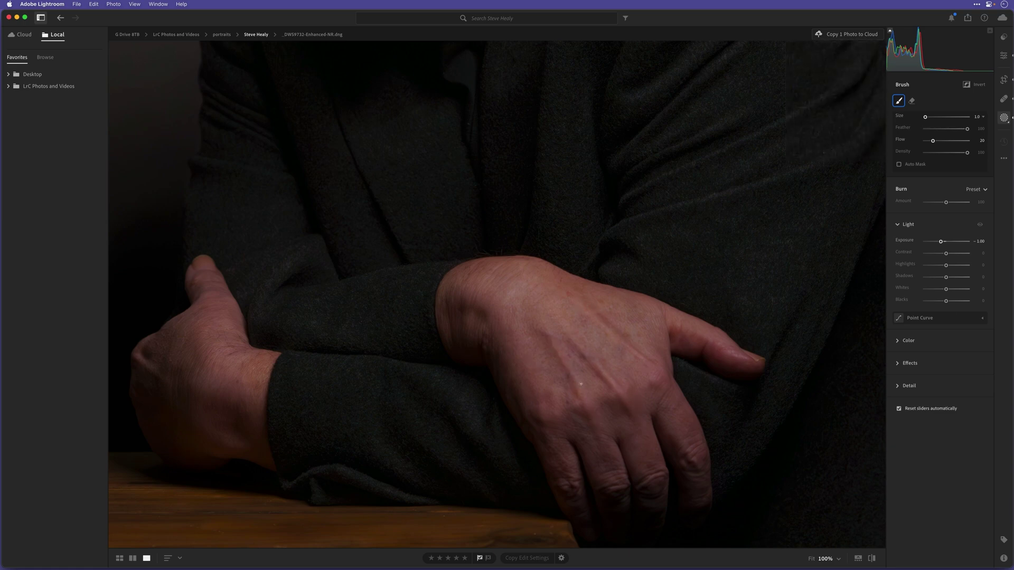
Step: Compare the hands with the Burn and Dodge masks hidden and shown
{"action": "left_click", "coordinate": [878, 80]}
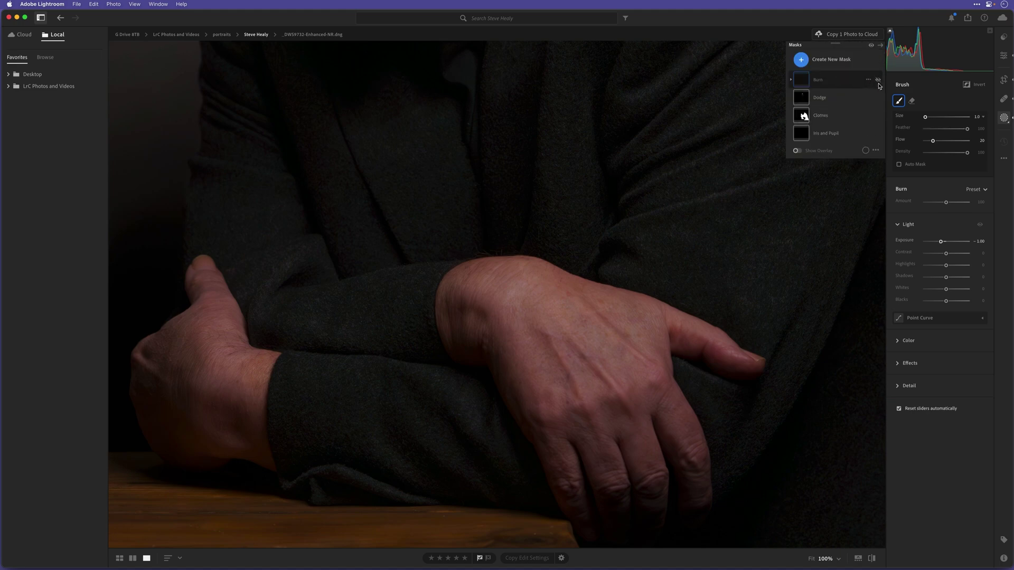
{"action": "left_click", "coordinate": [878, 99]}
{"action": "left_click", "coordinate": [878, 98]}
{"action": "left_click", "coordinate": [879, 80]}
Step: Fit the whole portrait in view and compare it with all masks hidden and shown
{"action": "left_click", "coordinate": [811, 559]}
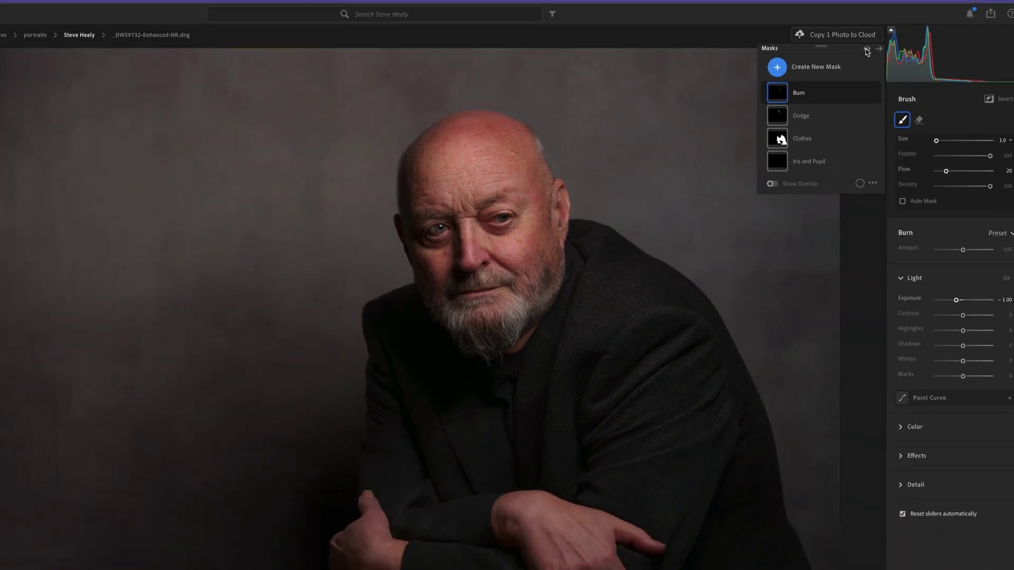
{"action": "left_click", "coordinate": [860, 55]}
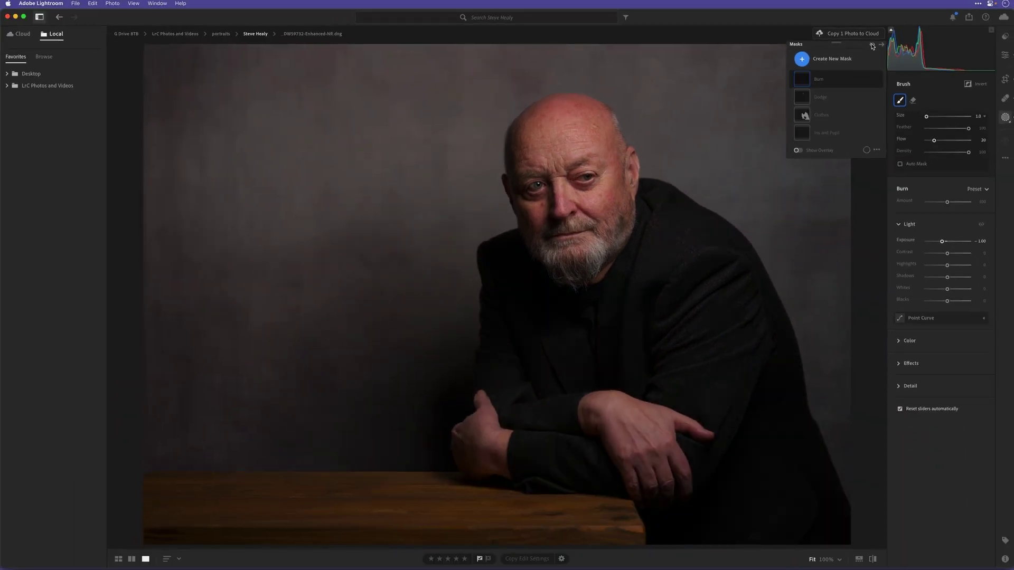
{"action": "left_click", "coordinate": [873, 47]}
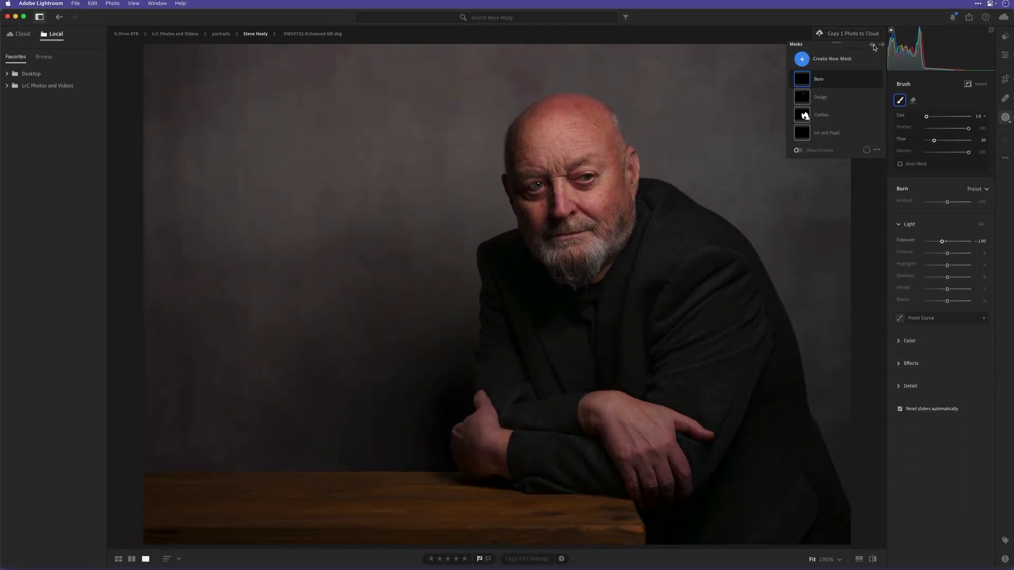
{"action": "left_click", "coordinate": [873, 45]}
{"action": "left_click", "coordinate": [873, 46]}
Step: Check the Burn and Dodge mask overlays, select the Dodge mask and fine-tune its exposure
{"action": "left_click", "coordinate": [804, 82]}
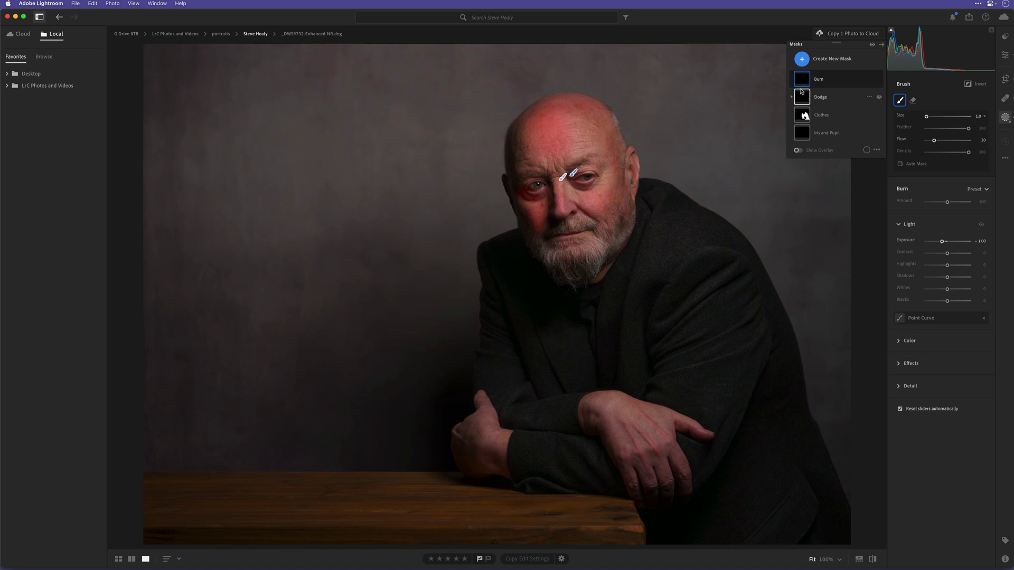
{"action": "left_click", "coordinate": [801, 104]}
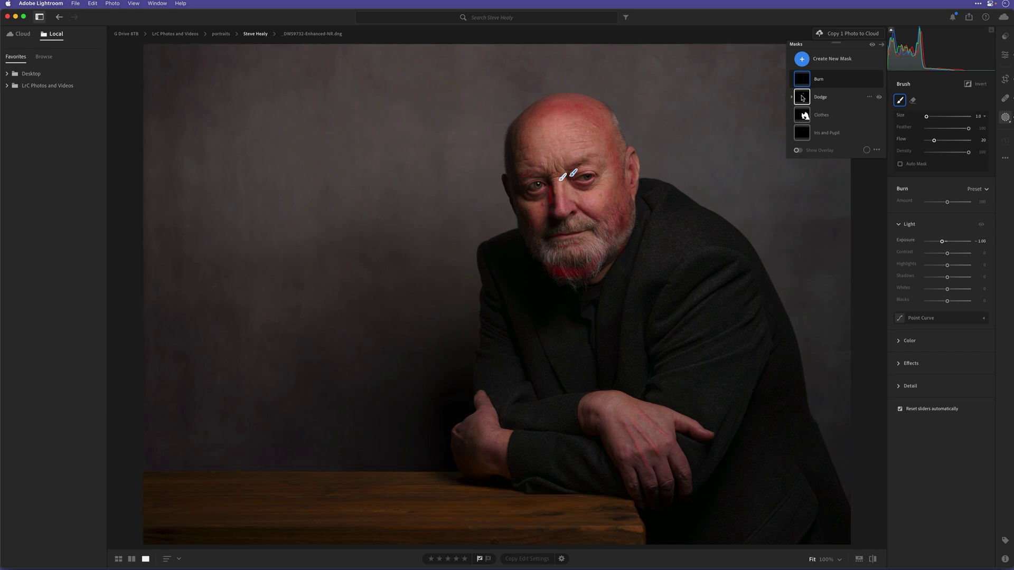
{"action": "left_click", "coordinate": [805, 100]}
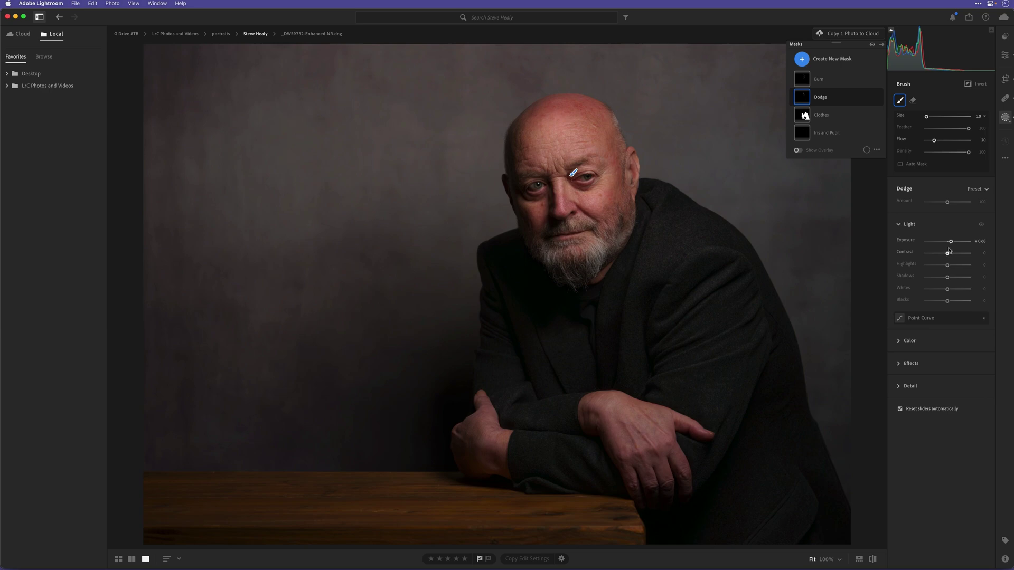
{"action": "left_click_drag", "start_coordinate": [952, 242], "coordinate": [953, 243]}
{"action": "left_click_drag", "start_coordinate": [953, 242], "coordinate": [954, 243]}
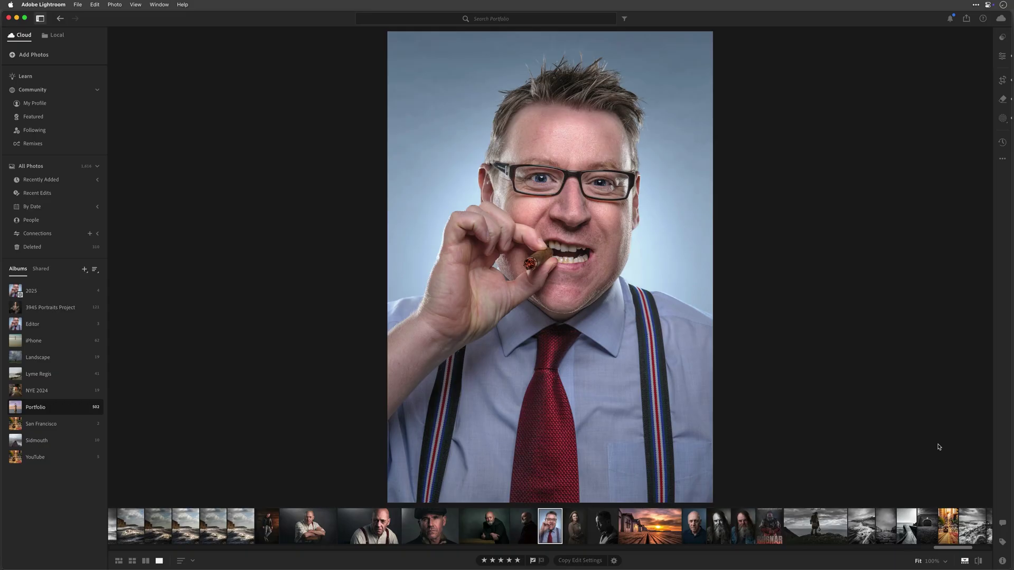
Step: Hide the filmstrip and album list for the cigar portrait and show its list of masks
{"action": "key", "text": "/"}
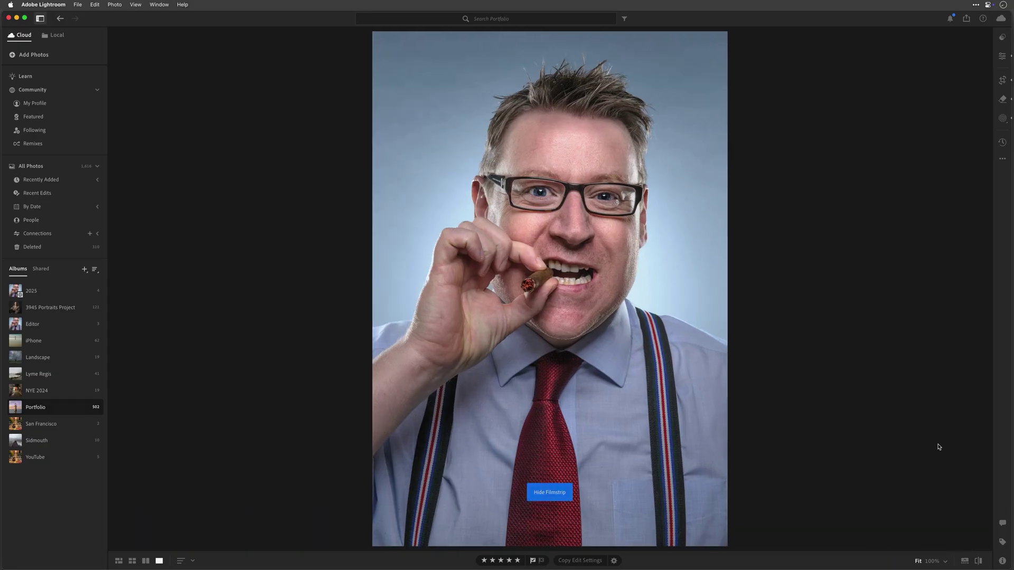
{"action": "key", "text": "p"}
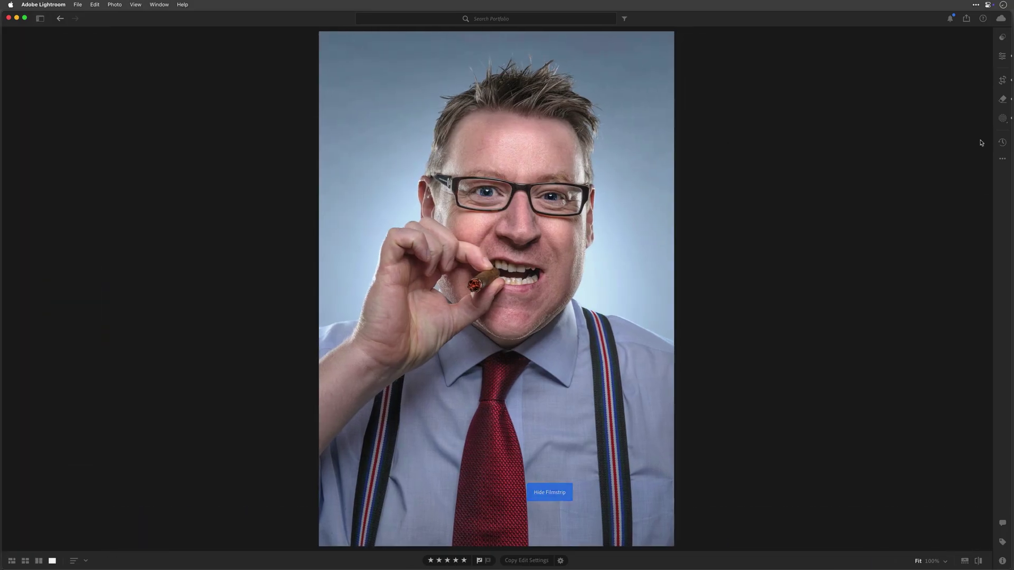
{"action": "left_click", "coordinate": [1001, 118]}
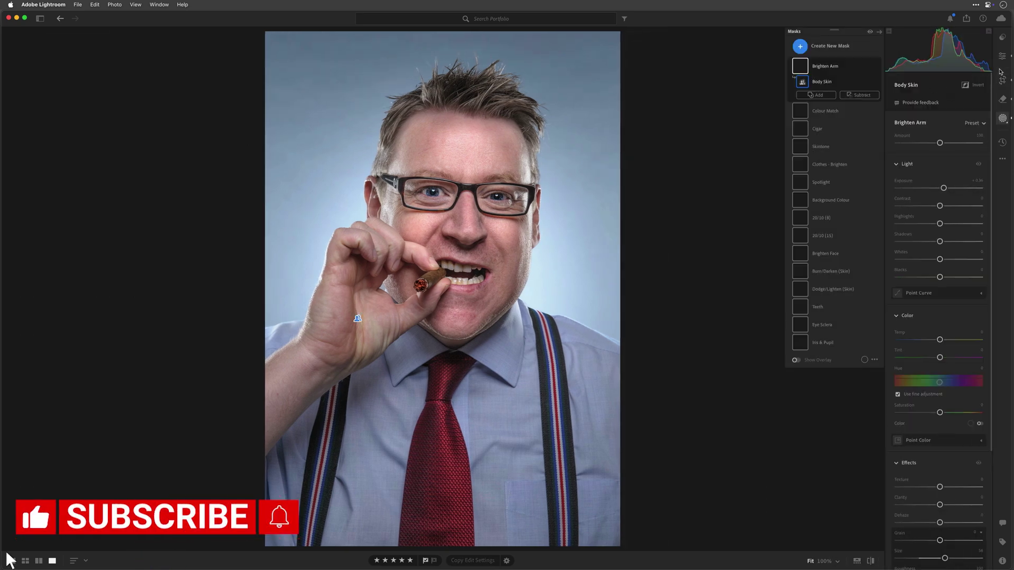
Step: Compare the cigar portrait with all masks hidden and shown, in full view and at 100% zoom
{"action": "left_click", "coordinate": [870, 32]}
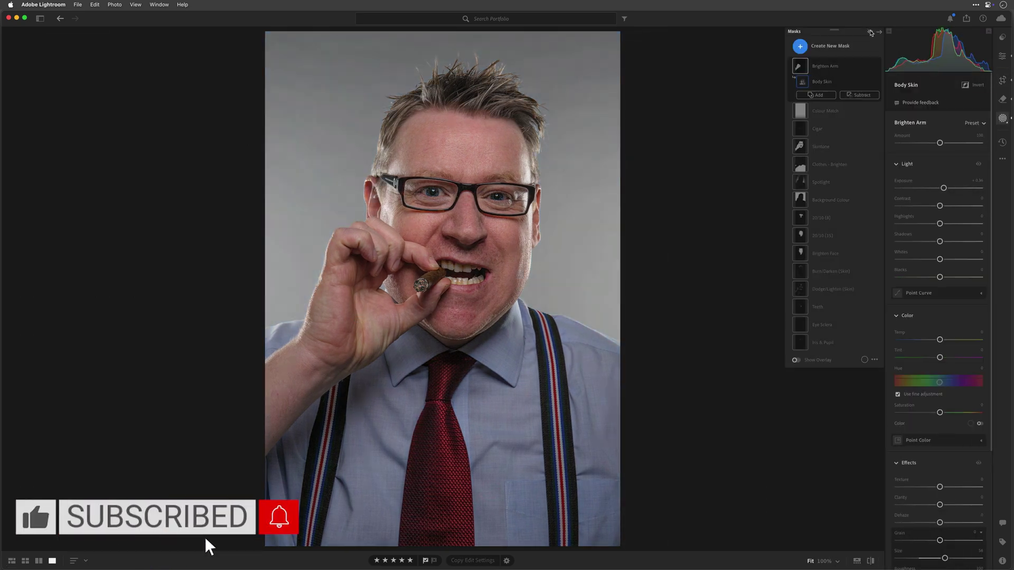
{"action": "left_click", "coordinate": [411, 286]}
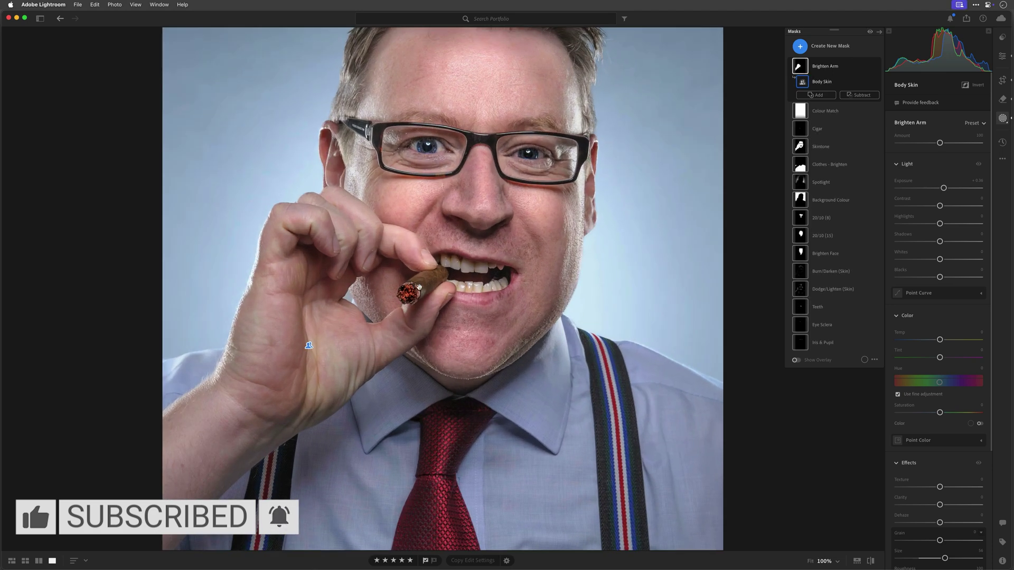
{"action": "left_click", "coordinate": [870, 32]}
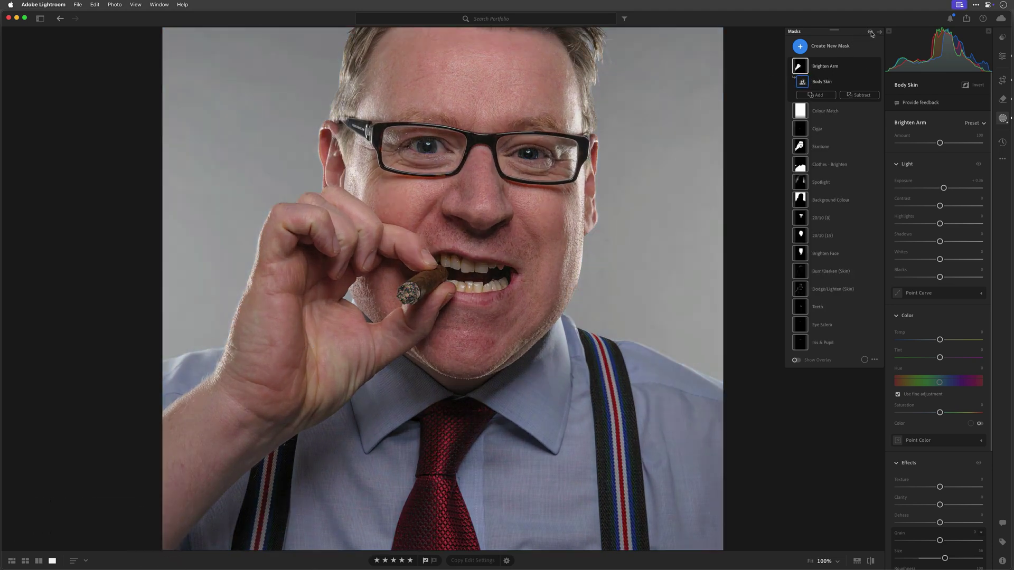
{"action": "left_click", "coordinate": [870, 33]}
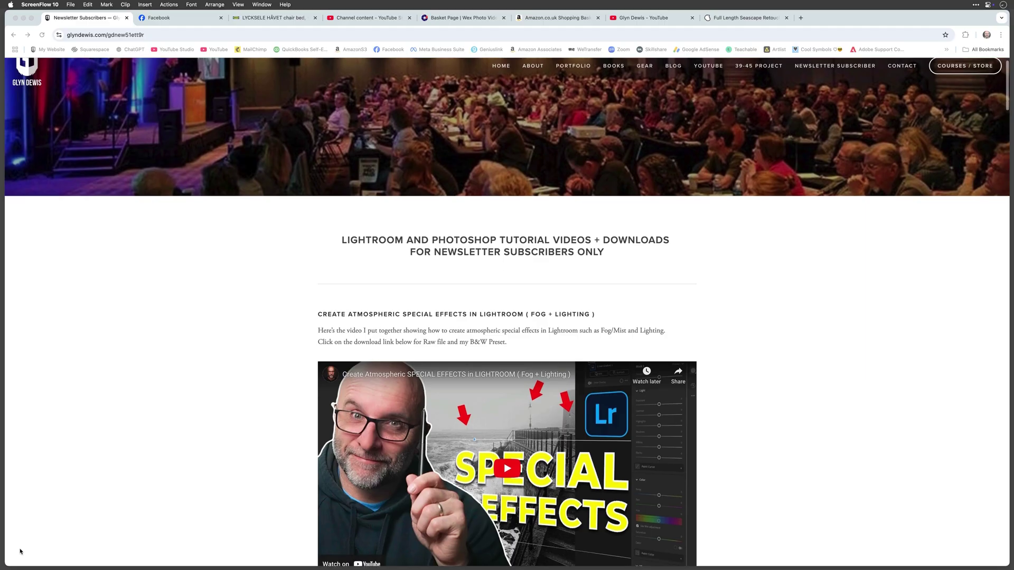
Step: Switch to Chrome and look through the newsletter subscriber downloads page and the free retouching tutorial sign-up page
{"action": "scroll", "coordinate": [20, 552], "scroll_direction": "down", "scroll_amount": 10}
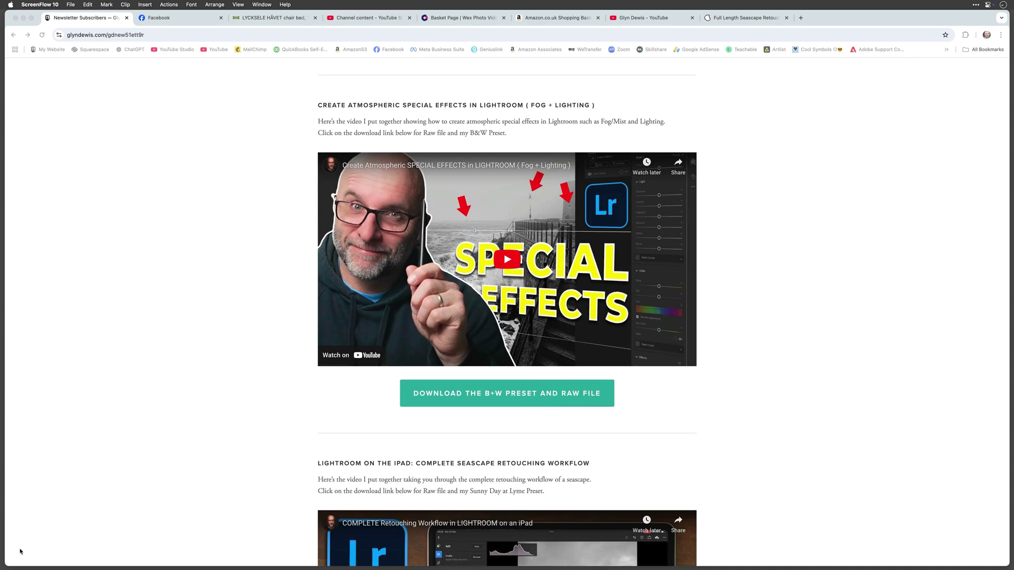
{"action": "scroll", "coordinate": [20, 552], "scroll_direction": "down", "scroll_amount": 3}
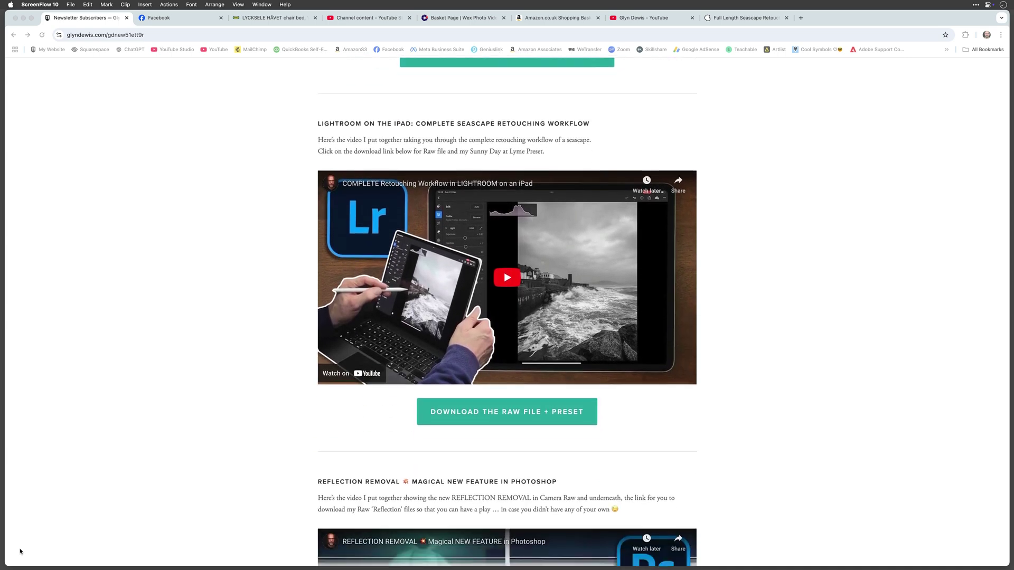
{"action": "scroll", "coordinate": [20, 551], "scroll_direction": "down", "scroll_amount": 10}
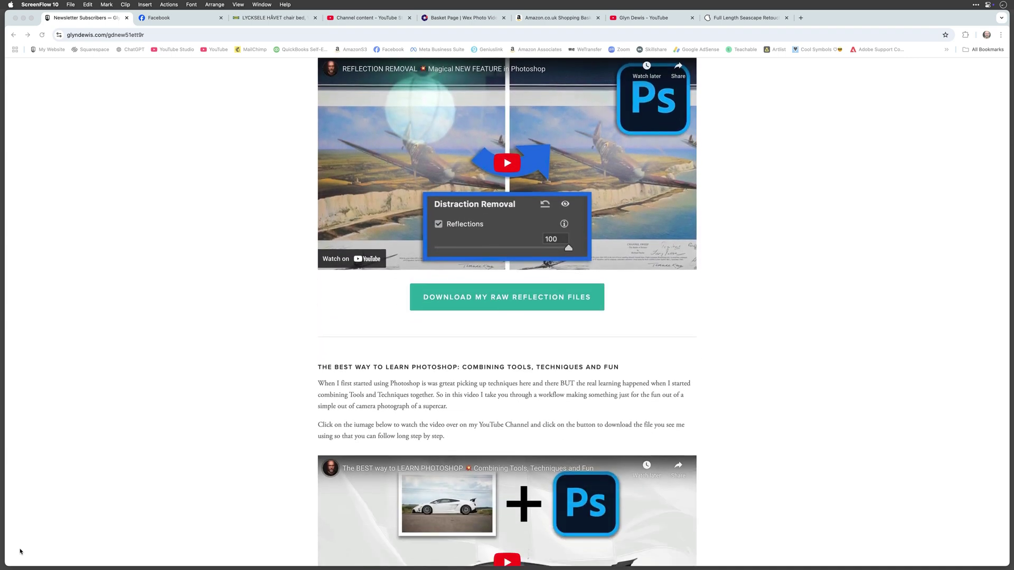
{"action": "scroll", "coordinate": [20, 551], "scroll_direction": "down", "scroll_amount": 8}
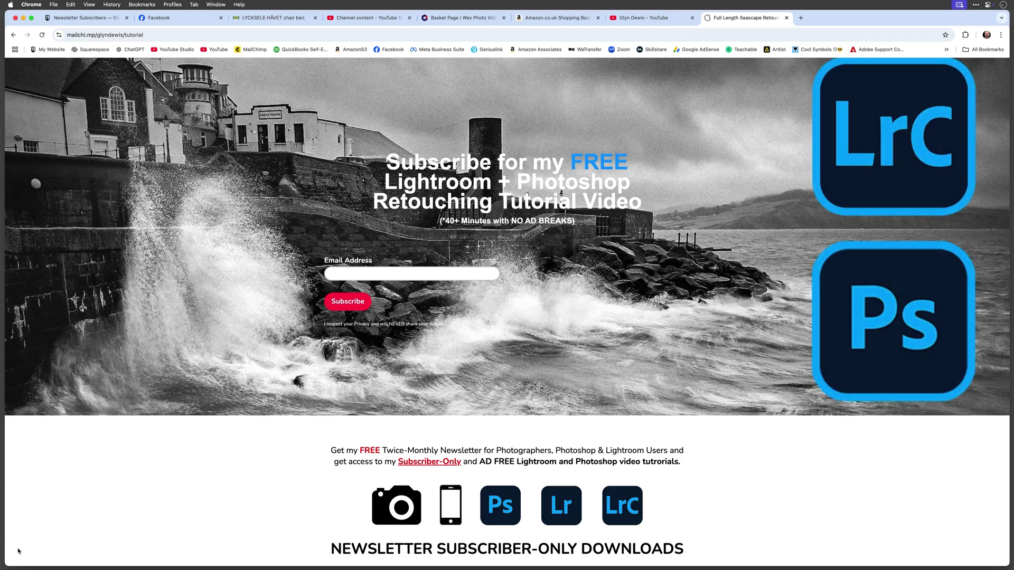
{"action": "scroll", "coordinate": [18, 552], "scroll_direction": "down", "scroll_amount": 4}
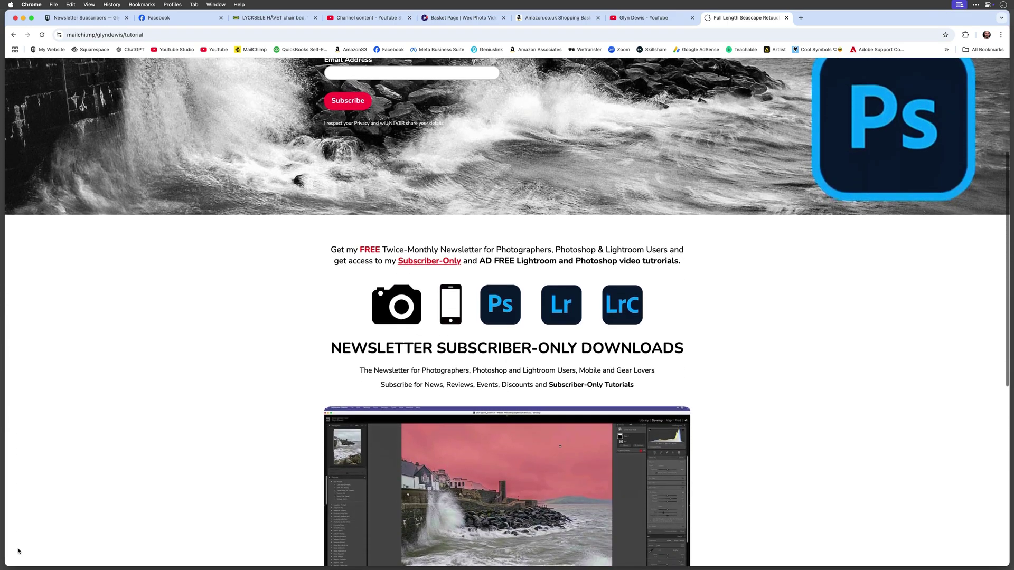
{"action": "scroll", "coordinate": [18, 552], "scroll_direction": "down", "scroll_amount": 4}
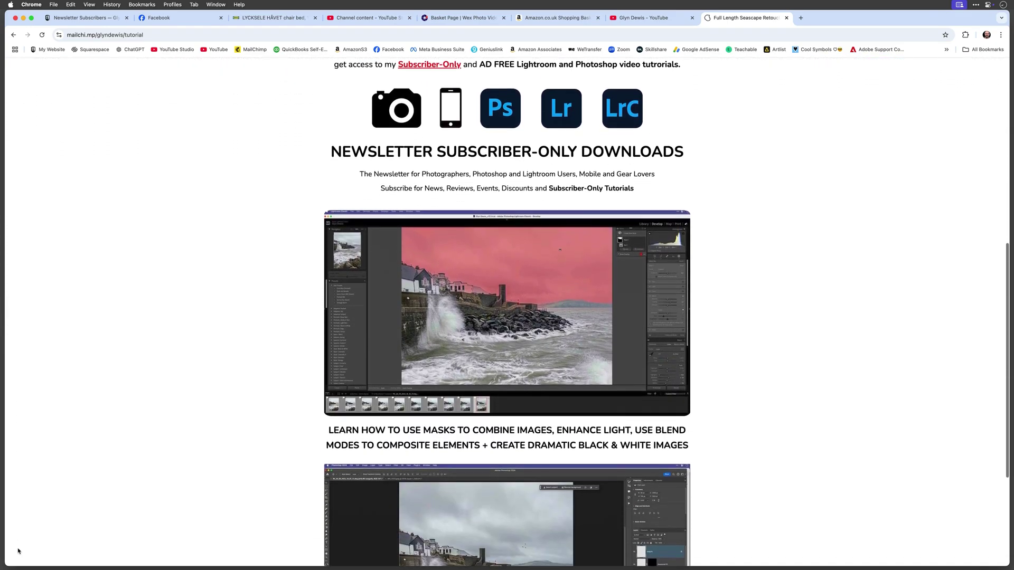